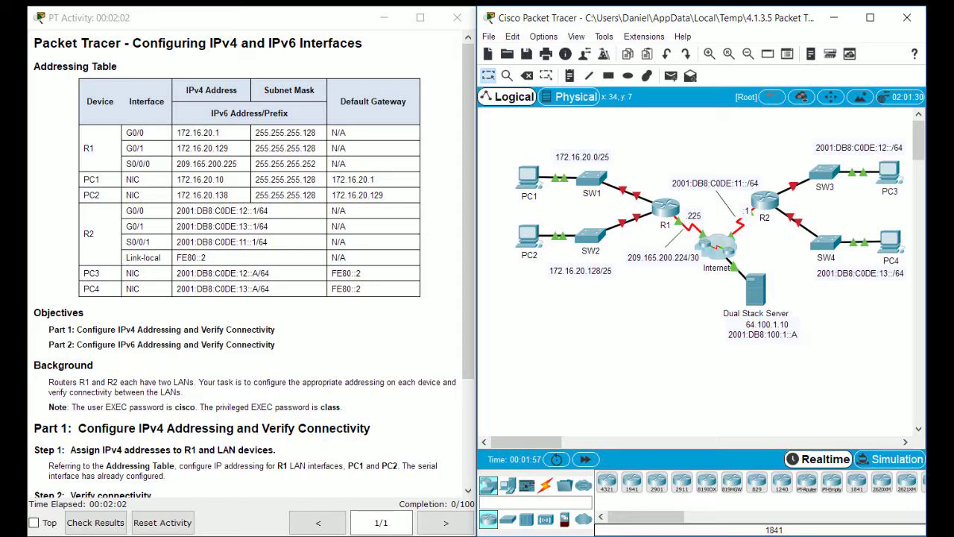
Open router R1's command-line interface and start its console session.
{"action": "scroll", "coordinate": [245, 261], "scroll_direction": "down", "scroll_amount": 3}
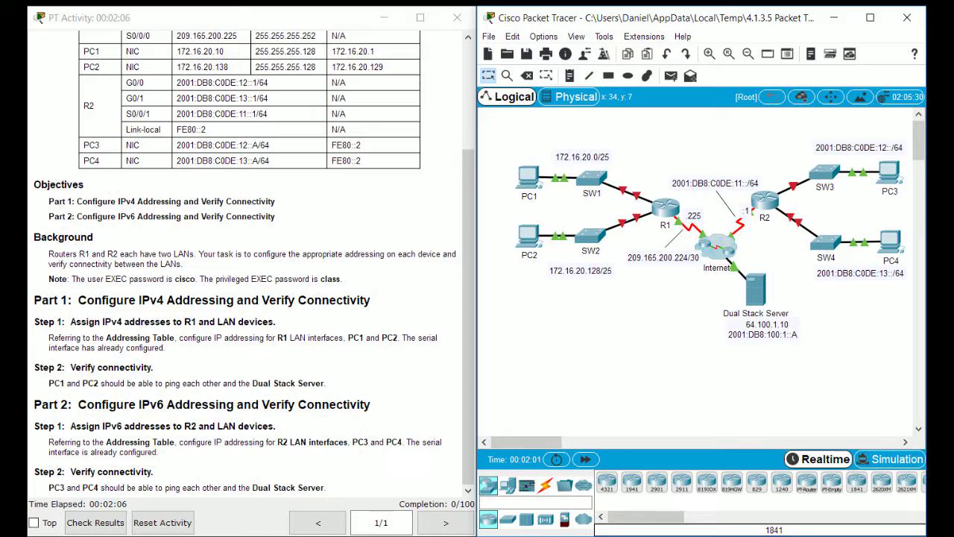
{"action": "scroll", "coordinate": [246, 261], "scroll_direction": "up", "scroll_amount": 2}
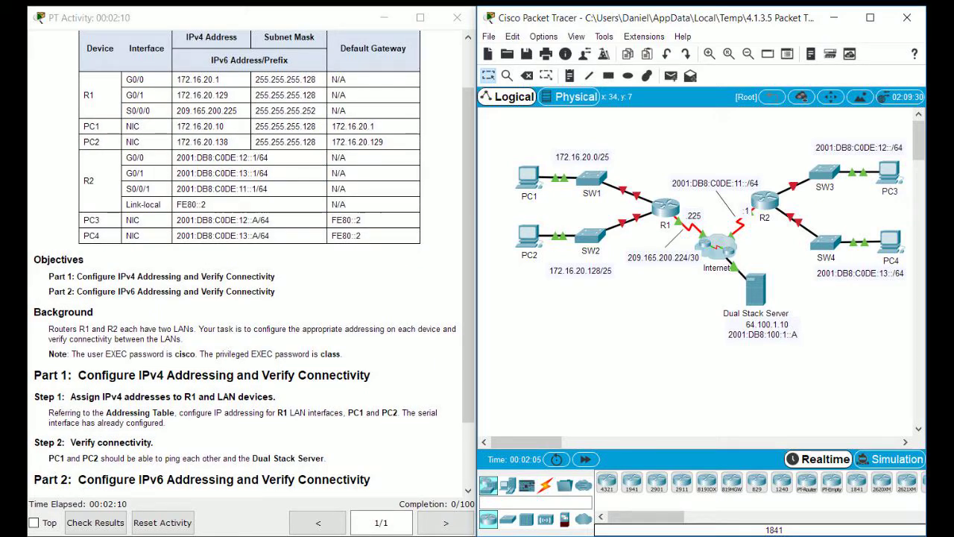
{"action": "scroll", "coordinate": [246, 261], "scroll_direction": "down", "scroll_amount": 2}
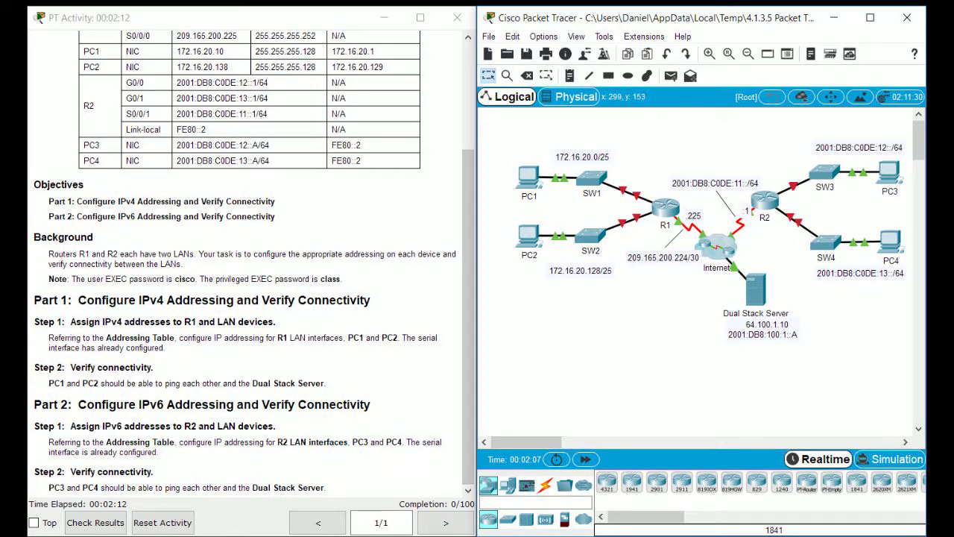
{"action": "left_click", "coordinate": [666, 206]}
{"action": "left_click", "coordinate": [535, 88]}
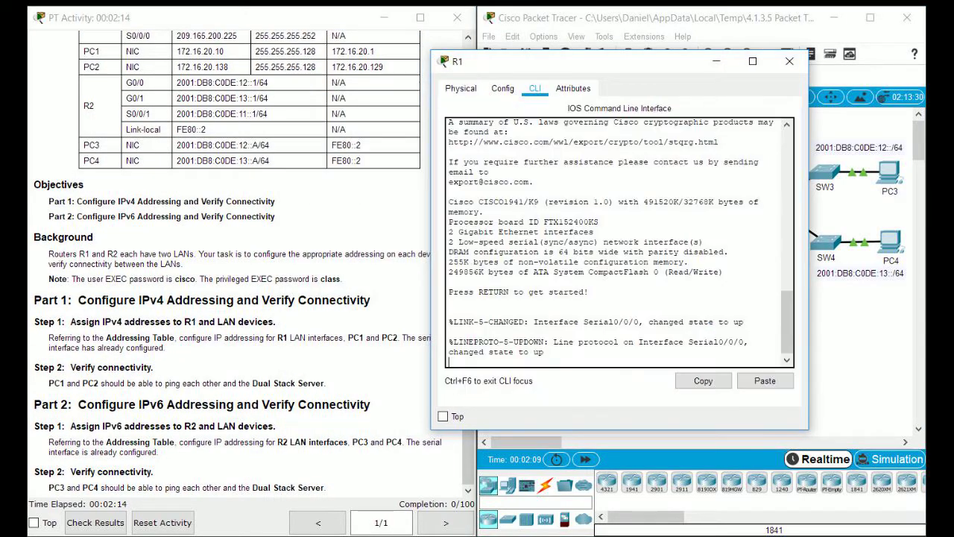
{"action": "scroll", "coordinate": [253, 268], "scroll_direction": "up", "scroll_amount": 3}
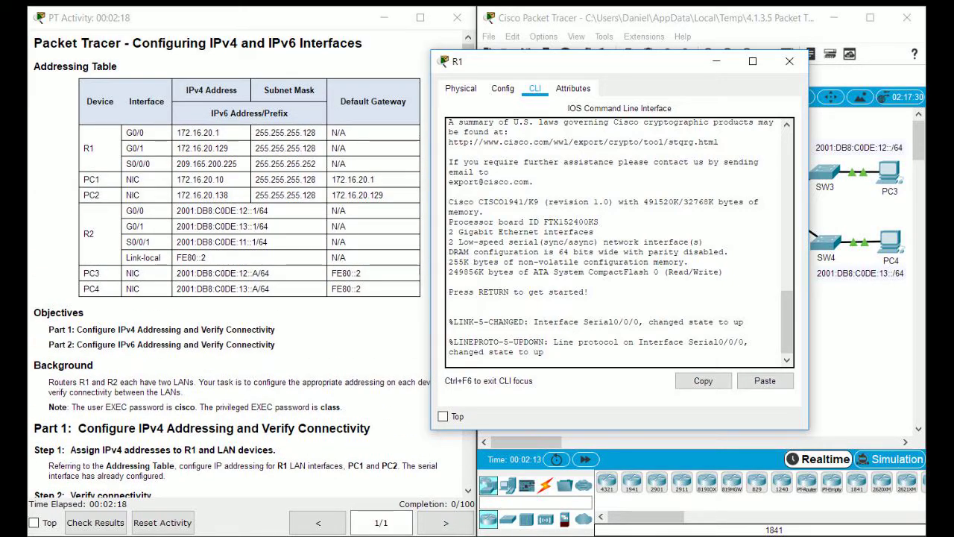
{"action": "key", "text": "Return"}
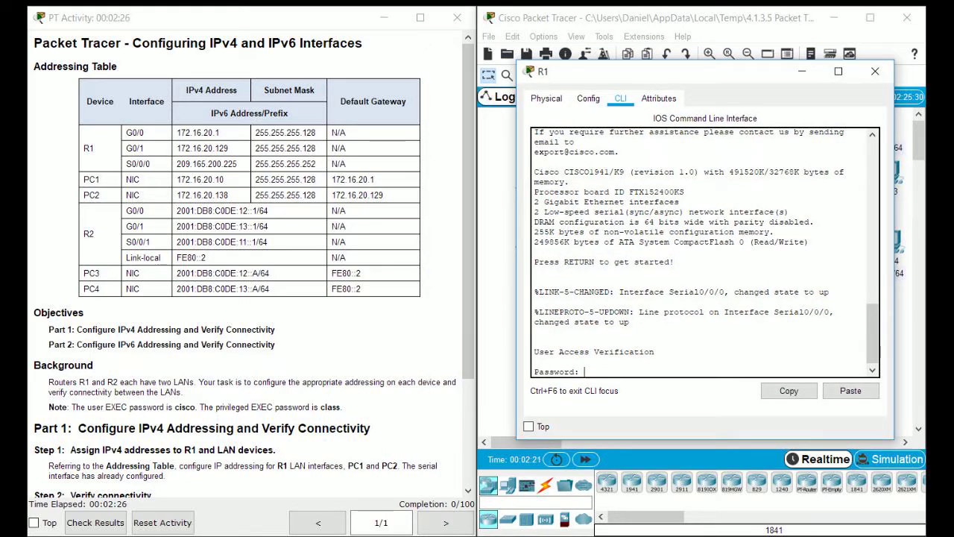
Log in with the user password, then run 'en' and enter the enable password.
{"action": "type", "text": "cisco"}
{"action": "key", "text": "Return"}
{"action": "type", "text": "en"}
{"action": "key", "text": "Return"}
{"action": "type", "text": "class"}
{"action": "key", "text": "Return"}
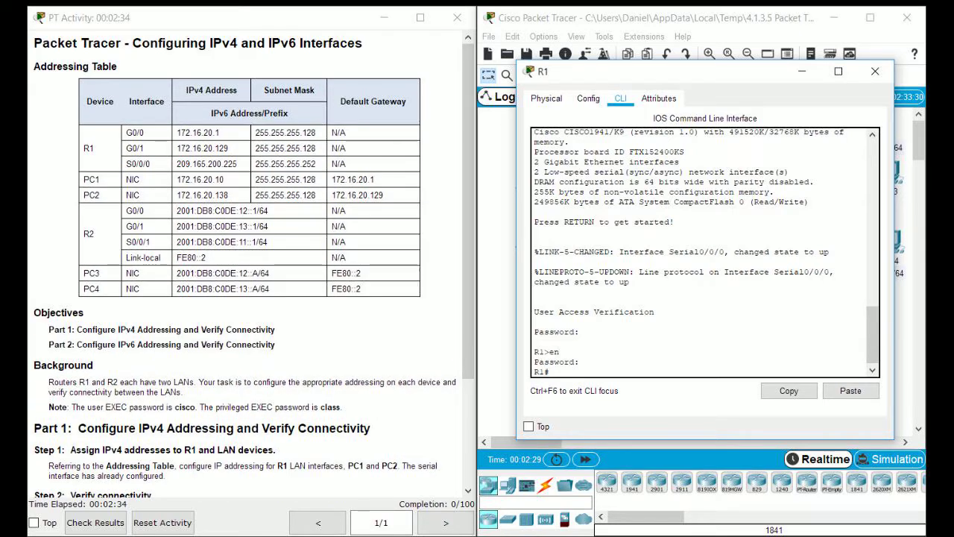
{"action": "scroll", "coordinate": [249, 261], "scroll_direction": "down", "scroll_amount": 1}
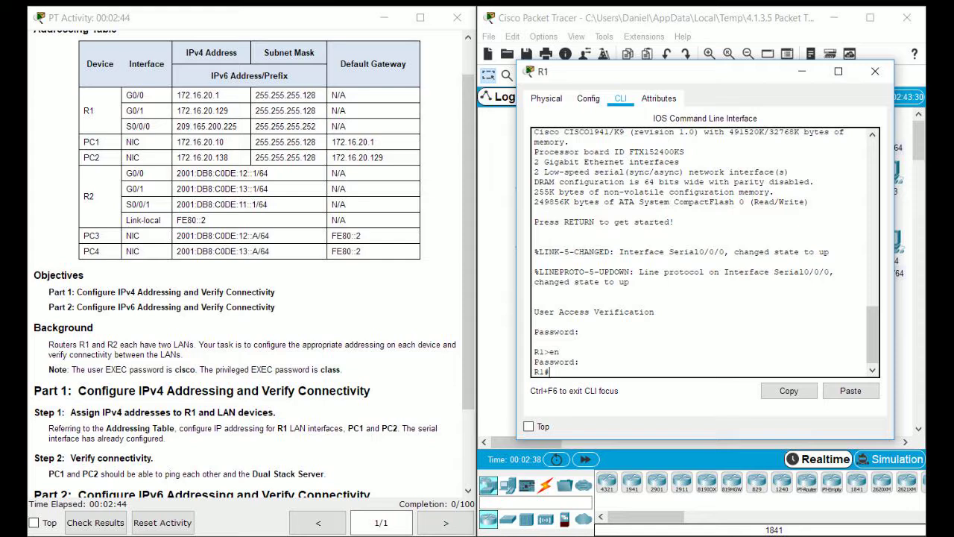
In global configuration, give G0/0 172.16.20.1 255.255.255.128 and enable it.
{"action": "type", "text": "conf t"}
{"action": "key", "text": "Return"}
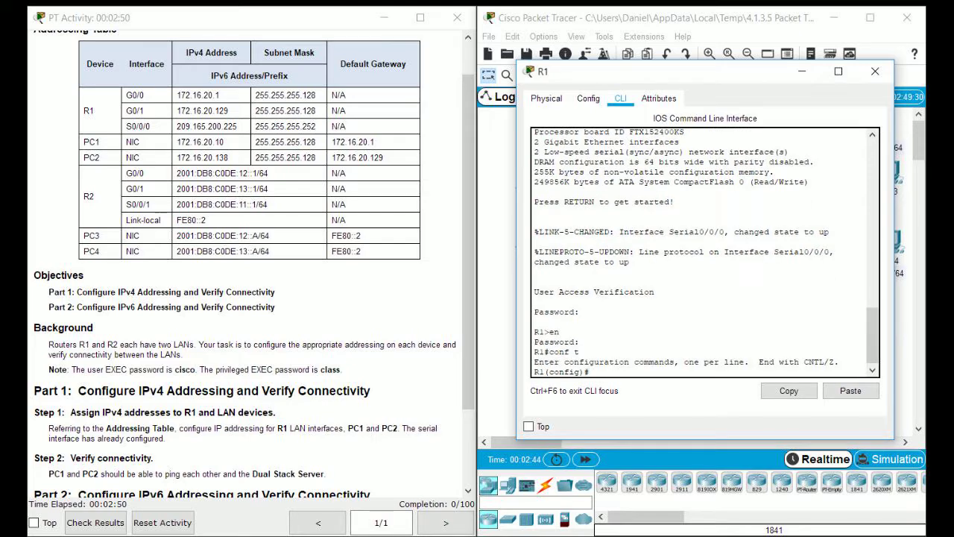
{"action": "type", "text": "int g0/0"}
{"action": "key", "text": "Return"}
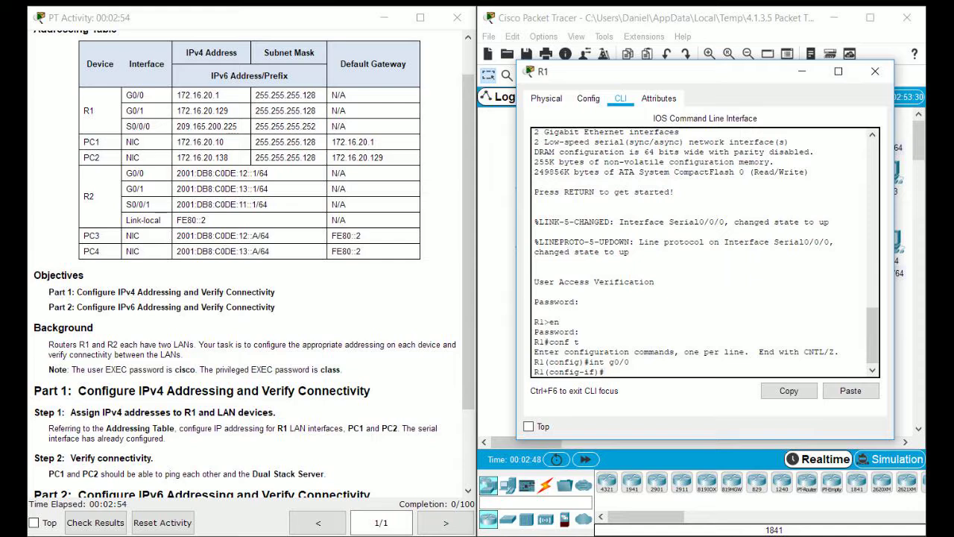
{"action": "type", "text": "ip address 172.16.20.1"}
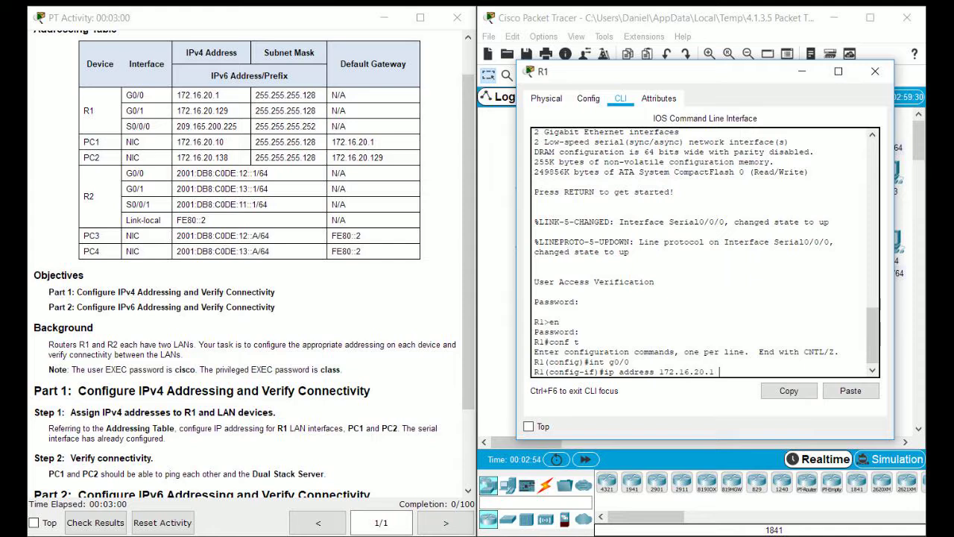
{"action": "type", "text": " 255.255.255.128"}
{"action": "key", "text": "Return"}
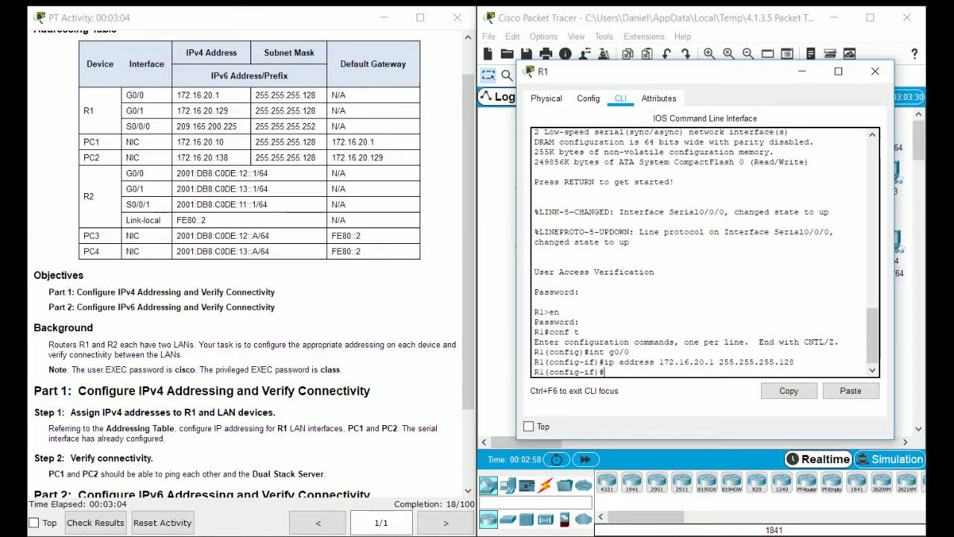
{"action": "type", "text": "no shutdown"}
{"action": "key", "text": "Return"}
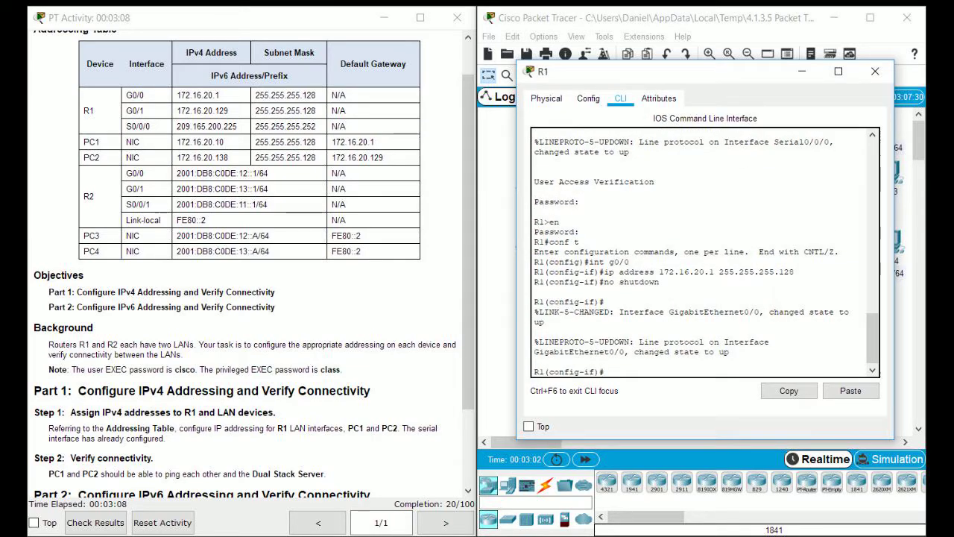
Give G0/1 172.16.20.129 255.255.255.128, fixing the 'adddress' typo, and enable it.
{"action": "type", "text": "int g0/1"}
{"action": "key", "text": "Return"}
{"action": "type", "text": "ip adddress"}
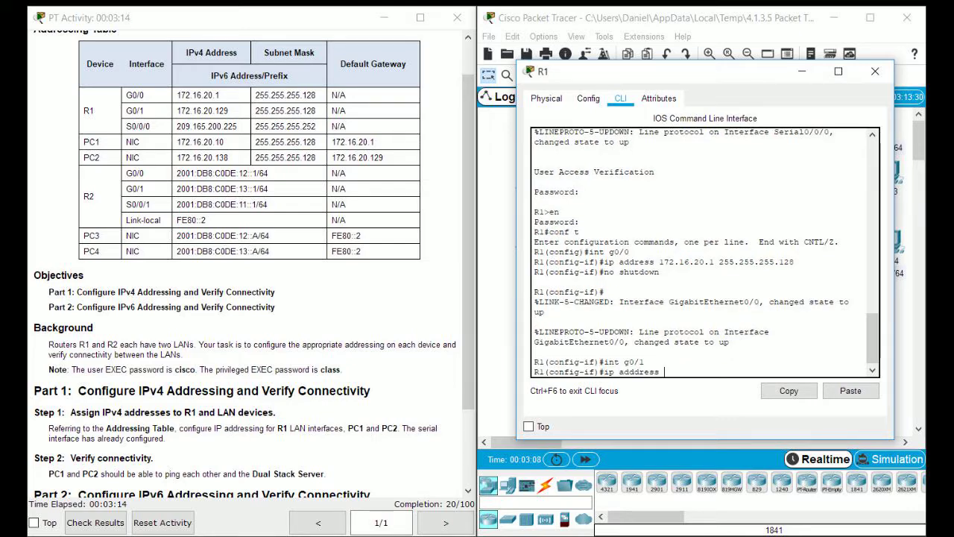
{"action": "type", "text": " 172.16.20.129 255.255.255.128"}
{"action": "key", "text": "Return"}
{"action": "type", "text": "no"}
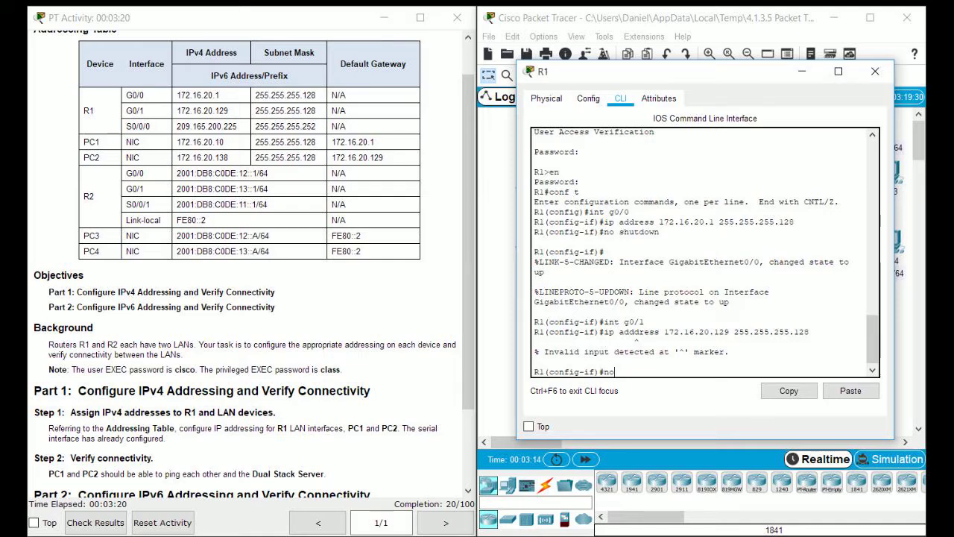
{"action": "key", "text": "Up"}
{"action": "key", "text": "Left"}
{"action": "key", "text": "Left"}
{"action": "key", "text": "Left"}
{"action": "key", "text": "Left"}
{"action": "key", "text": "Left"}
{"action": "key", "text": "Left"}
{"action": "key", "text": "Left"}
{"action": "key", "text": "Left"}
{"action": "key", "text": "Left"}
{"action": "key", "text": "Left"}
{"action": "key", "text": "Left"}
{"action": "key", "text": "Left"}
{"action": "key", "text": "Left"}
{"action": "key", "text": "Left"}
{"action": "key", "text": "Left"}
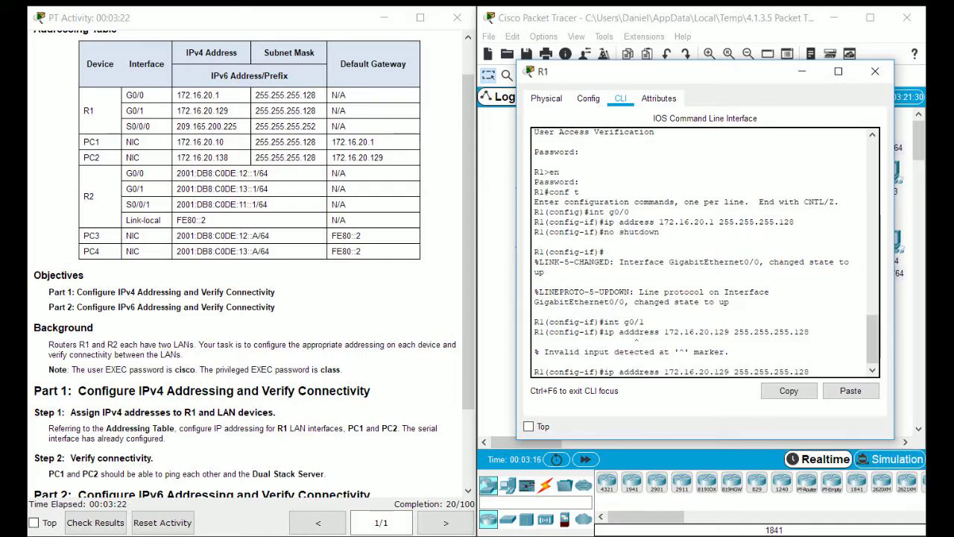
{"action": "key", "text": "BackSpace"}
{"action": "key", "text": "Return"}
{"action": "type", "text": "no shutd"}
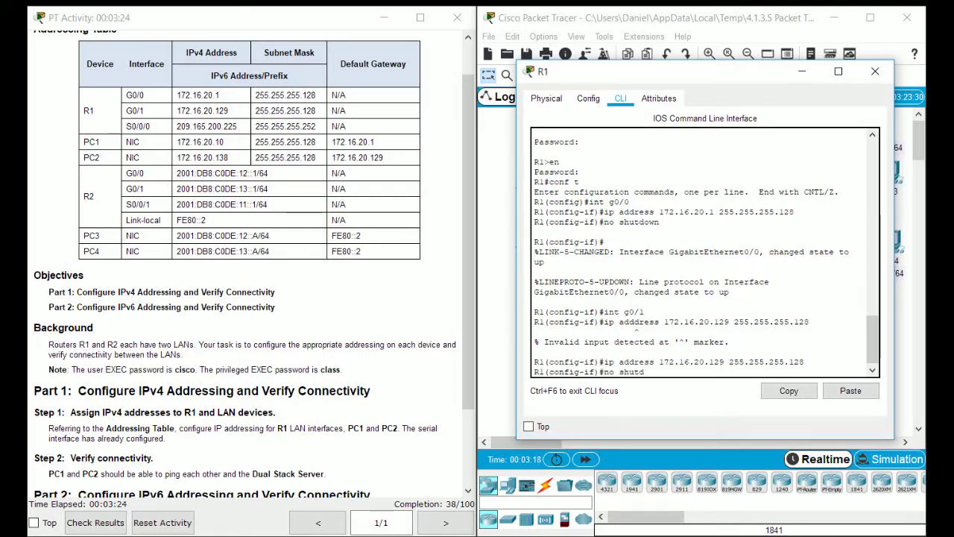
{"action": "type", "text": "own"}
{"action": "key", "text": "Return"}
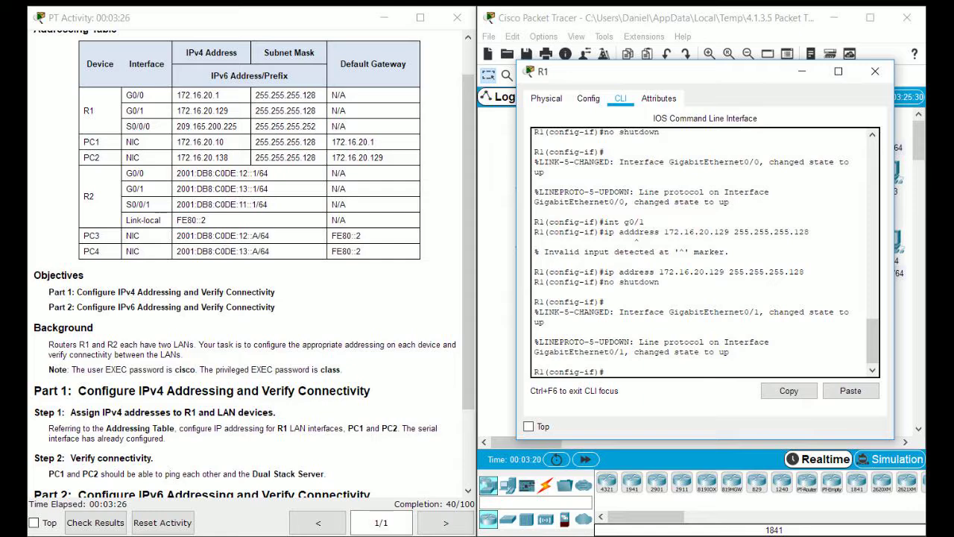
Close R1's configuration window, returning to the network topology view.
{"action": "left_click_drag", "start_coordinate": [596, 71], "coordinate": [70, 96]}
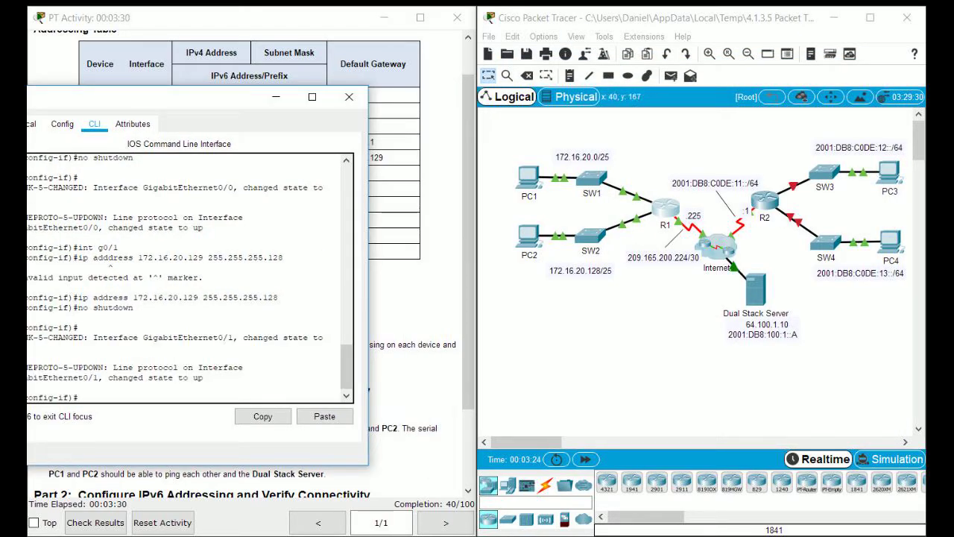
{"action": "left_click_drag", "start_coordinate": [186, 96], "coordinate": [657, 91]}
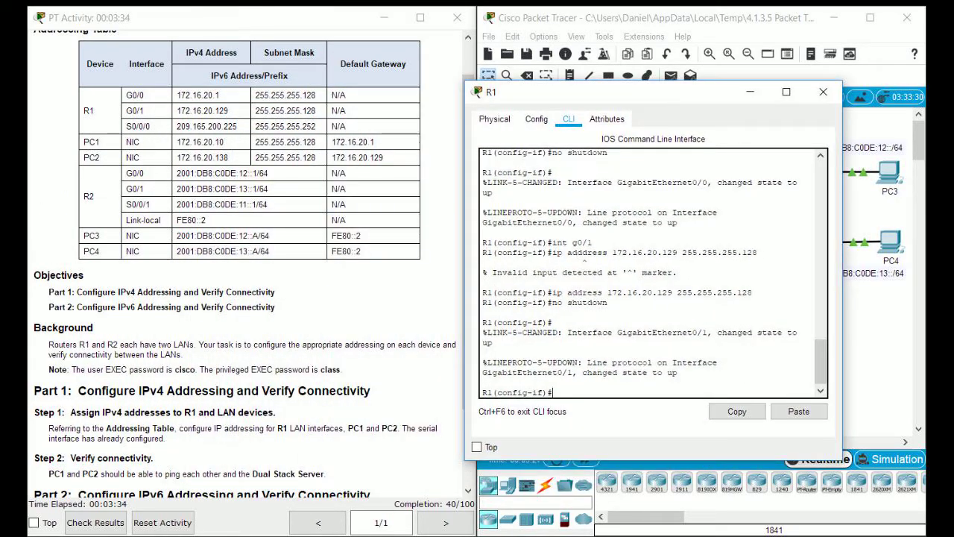
{"action": "left_click", "coordinate": [823, 92]}
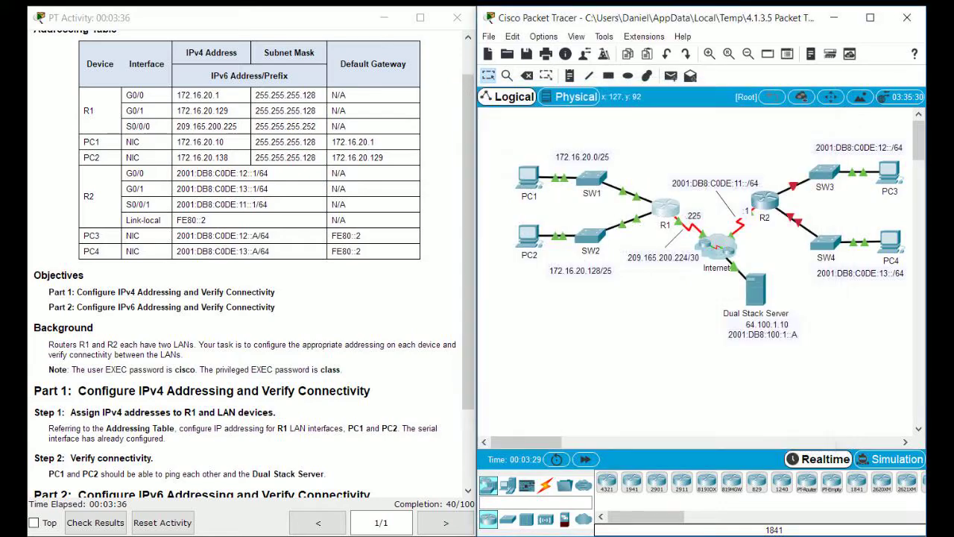
Set PC1's IP configuration to 172.16.20.10, mask 255.255.255.128, gateway 172.16.20.1.
{"action": "left_click", "coordinate": [528, 177]}
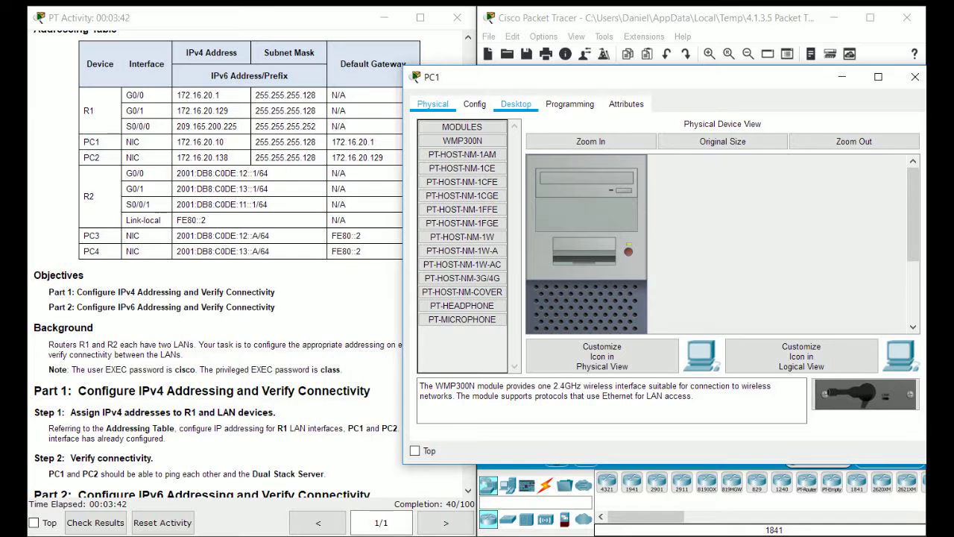
{"action": "left_click", "coordinate": [516, 104]}
{"action": "left_click", "coordinate": [447, 181]}
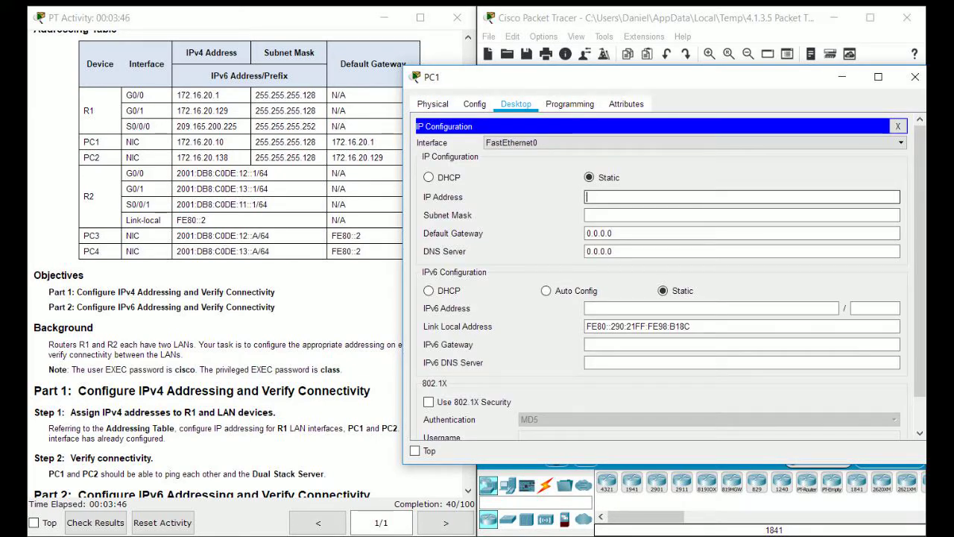
{"action": "type", "text": "172.16.20.10"}
{"action": "key", "text": "Tab"}
{"action": "type", "text": "255.255.255.128"}
{"action": "key", "text": "Tab"}
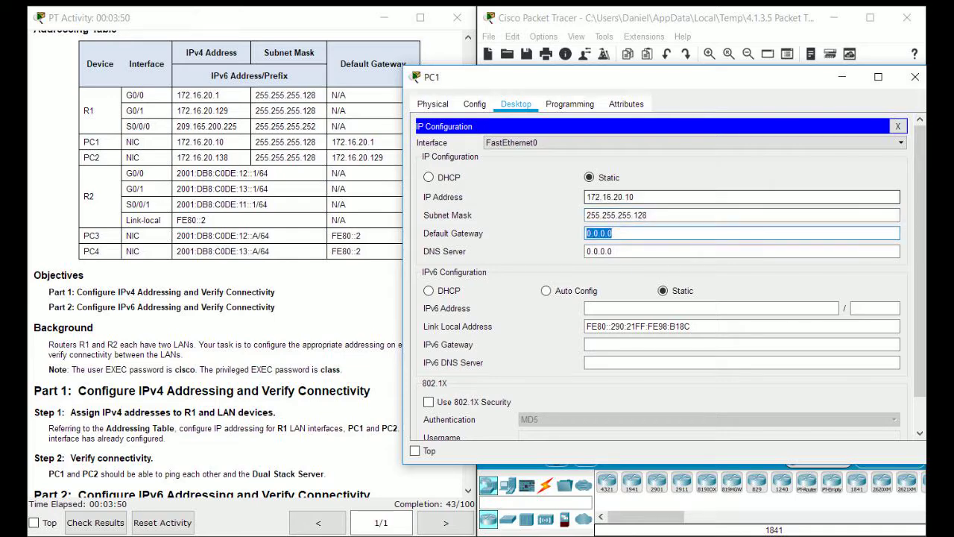
{"action": "type", "text": "172.16.20.1"}
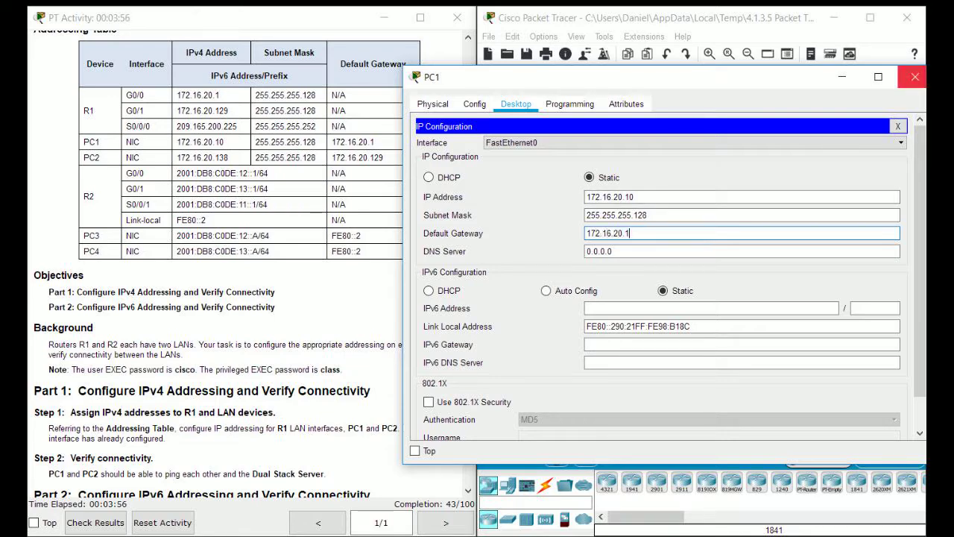
Close PC1, then set PC2 to 172.16.20.138, mask 255.255.255.128, gateway 172.16.20.129.
{"action": "left_click", "coordinate": [914, 77]}
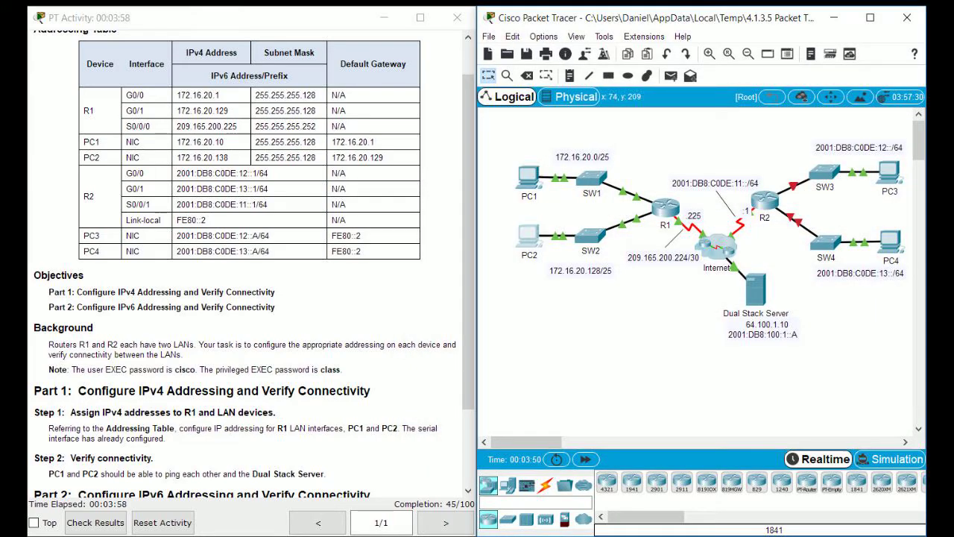
{"action": "left_click", "coordinate": [528, 237]}
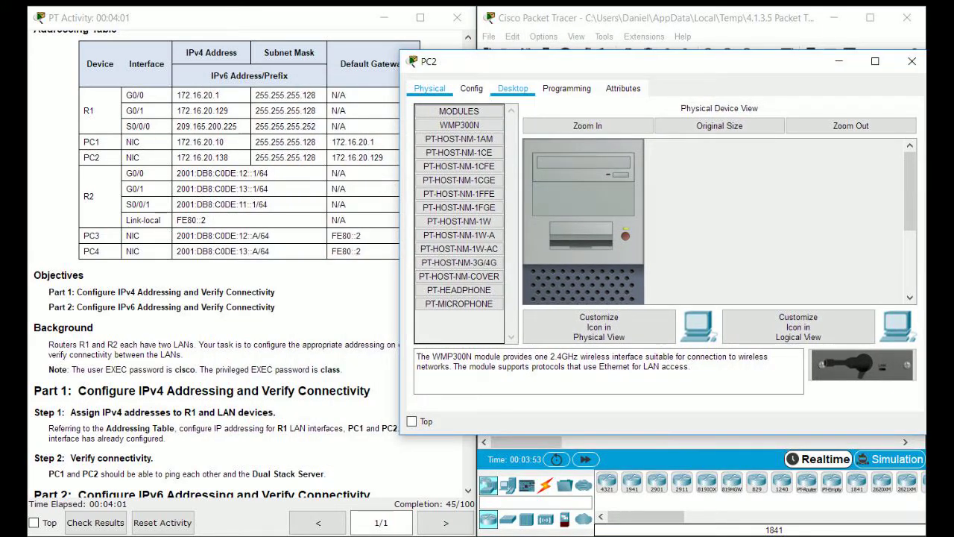
{"action": "left_click", "coordinate": [513, 88]}
{"action": "left_click", "coordinate": [457, 164]}
{"action": "left_click", "coordinate": [738, 181]}
{"action": "type", "text": "172.16.20.138"}
{"action": "key", "text": "Tab"}
{"action": "type", "text": "255.255.255.128"}
{"action": "key", "text": "Tab"}
{"action": "type", "text": "172.16.20.129"}
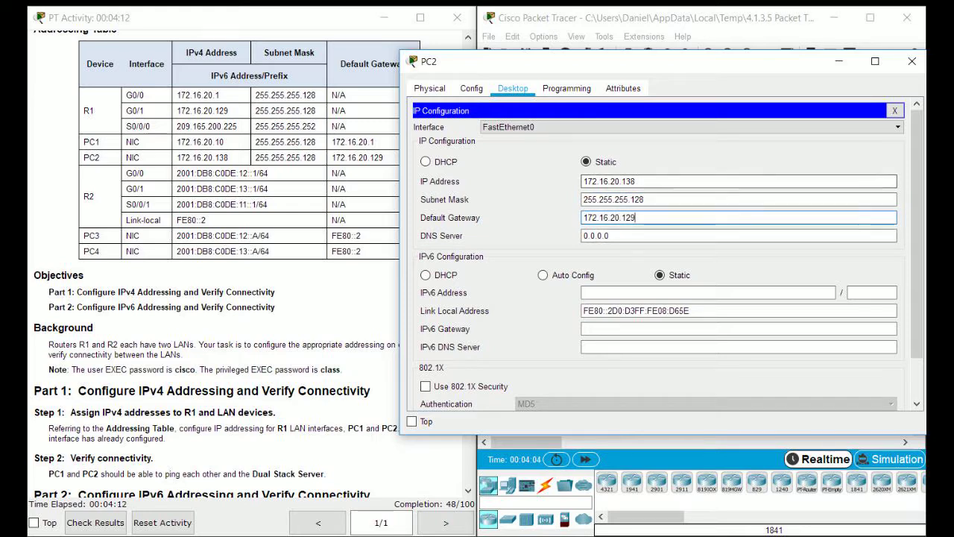
Close PC2 and open R2's CLI, paging past its configuration output to the prompt.
{"action": "left_click", "coordinate": [911, 61]}
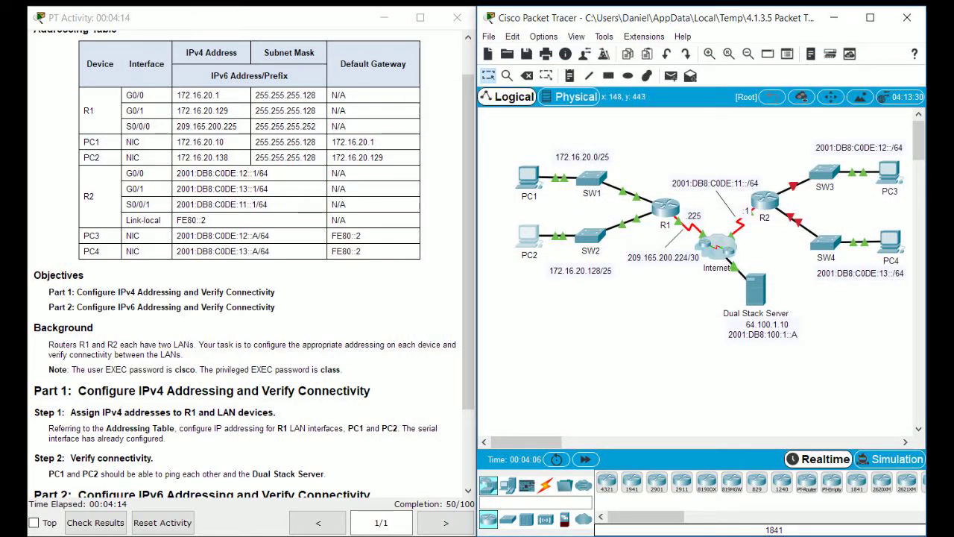
{"action": "left_click_drag", "start_coordinate": [527, 442], "coordinate": [543, 442]}
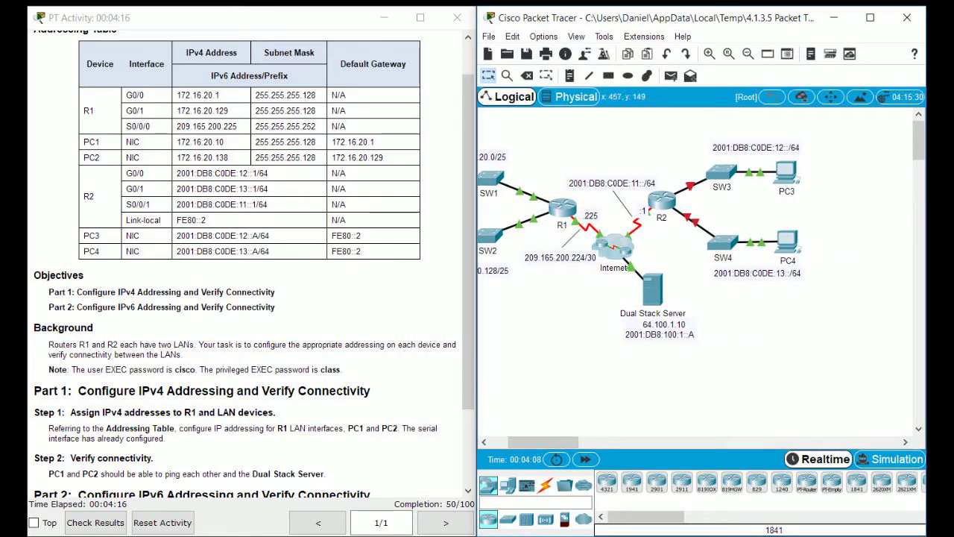
{"action": "left_click", "coordinate": [661, 200]}
{"action": "left_click_drag", "start_coordinate": [447, 81], "coordinate": [581, 73]}
{"action": "key", "text": "Return"}
{"action": "key", "text": "q"}
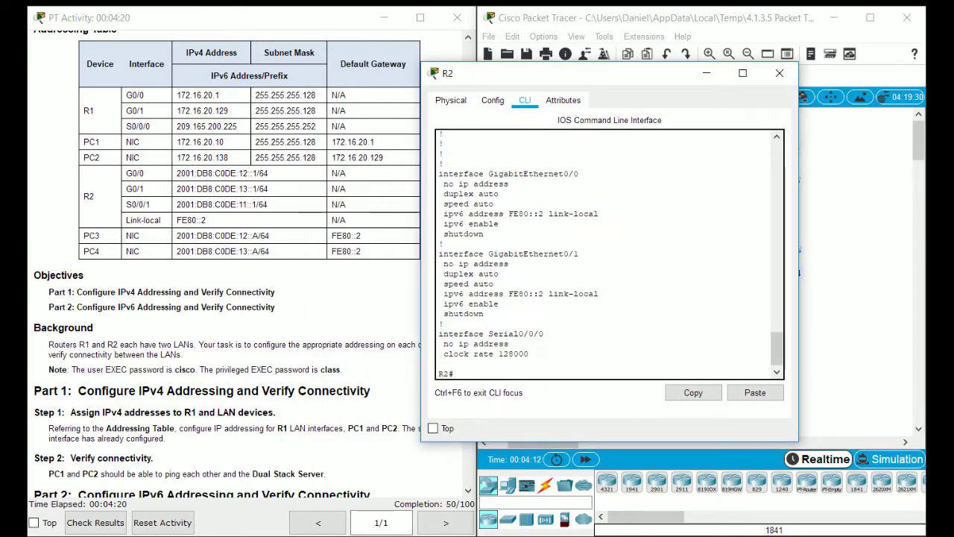
{"action": "scroll", "coordinate": [250, 299], "scroll_direction": "down", "scroll_amount": 3}
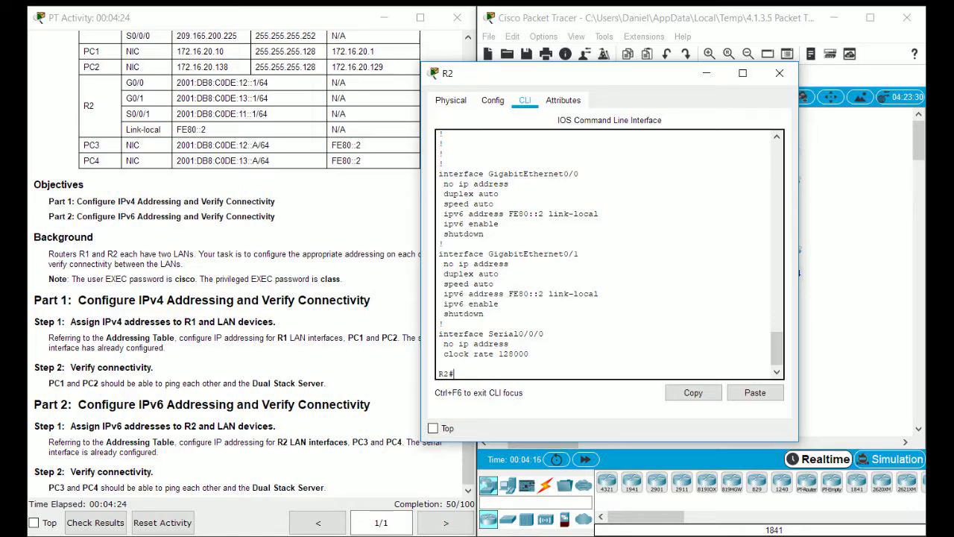
{"action": "scroll", "coordinate": [249, 298], "scroll_direction": "up", "scroll_amount": 3}
{"action": "scroll", "coordinate": [250, 298], "scroll_direction": "down", "scroll_amount": 3}
Check the activity instructions and R2's link-local address, then enter 'conf t'.
{"action": "key", "text": "alt+Tab"}
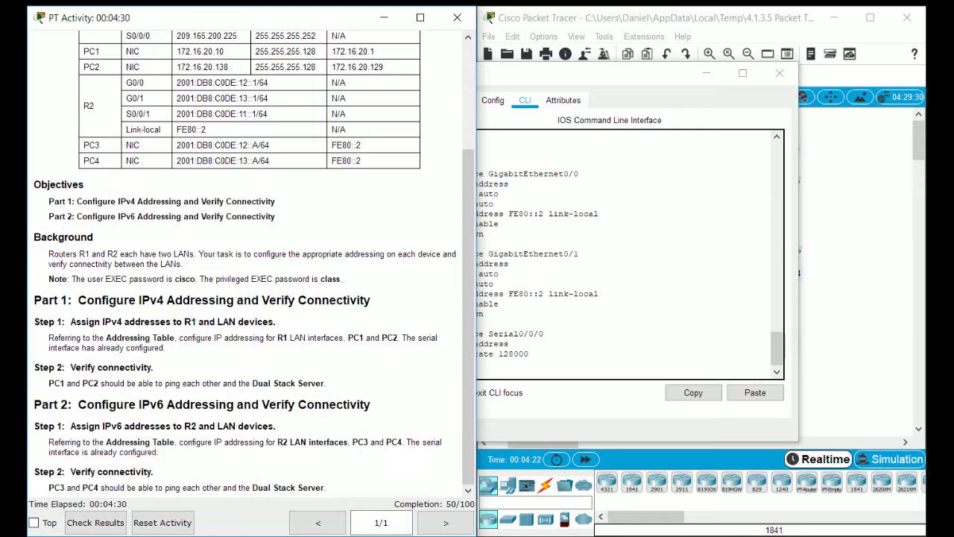
{"action": "scroll", "coordinate": [246, 261], "scroll_direction": "up", "scroll_amount": 3}
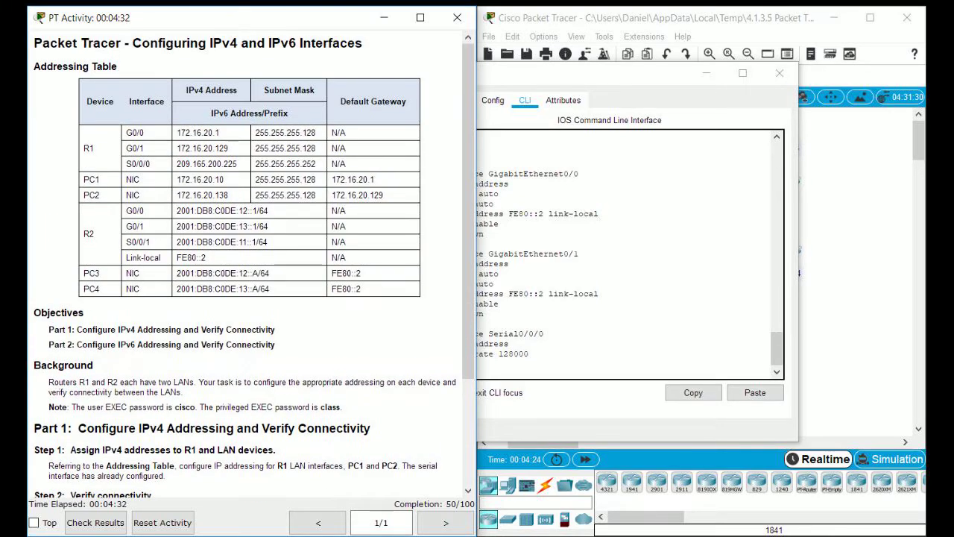
{"action": "left_click", "coordinate": [509, 264]}
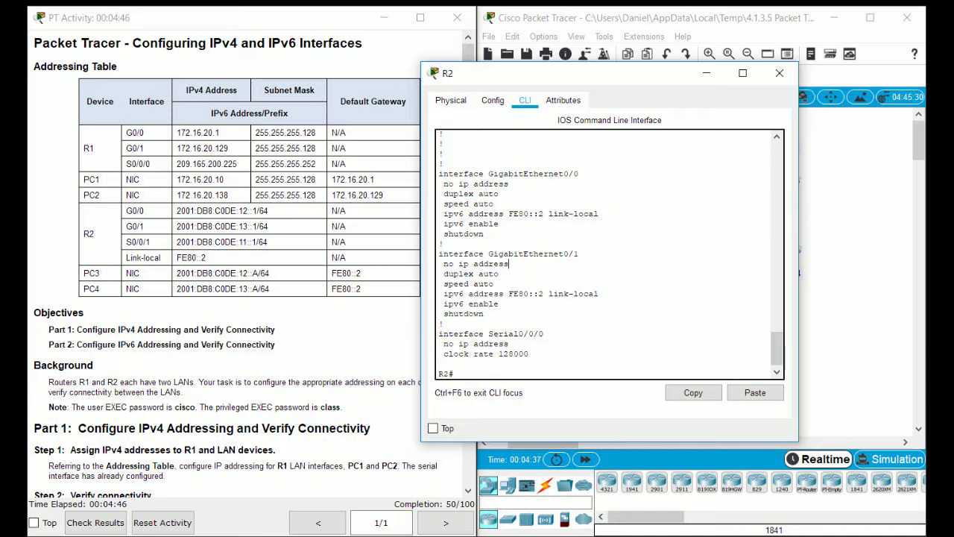
{"action": "left_click_drag", "start_coordinate": [598, 214], "coordinate": [444, 214]}
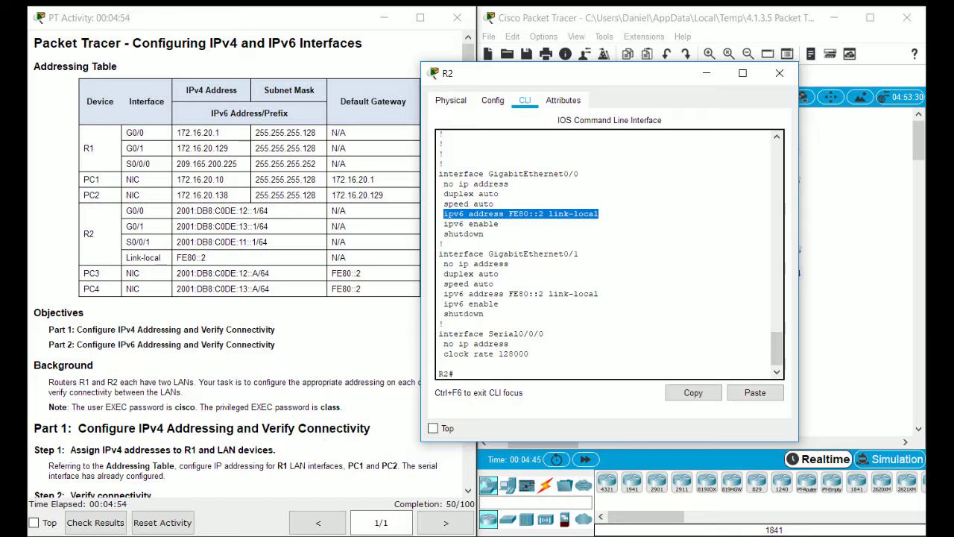
{"action": "key", "text": "ctrl+c"}
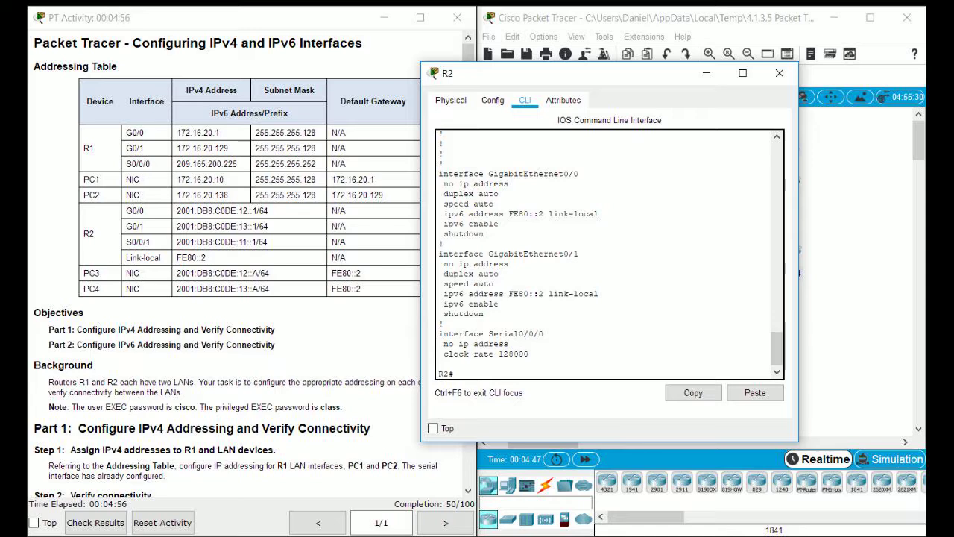
{"action": "type", "text": "conf t"}
{"action": "key", "text": "Return"}
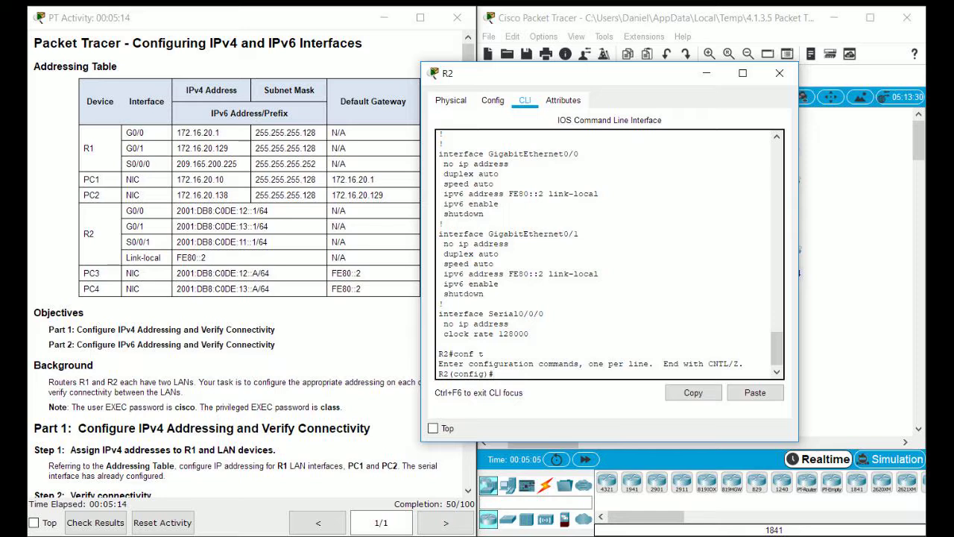
Give R2's G0/0 IPv6 address 2001:DB8:C0DE:12::1/64 and bring it up.
{"action": "type", "text": "int g0/0"}
{"action": "key", "text": "Return"}
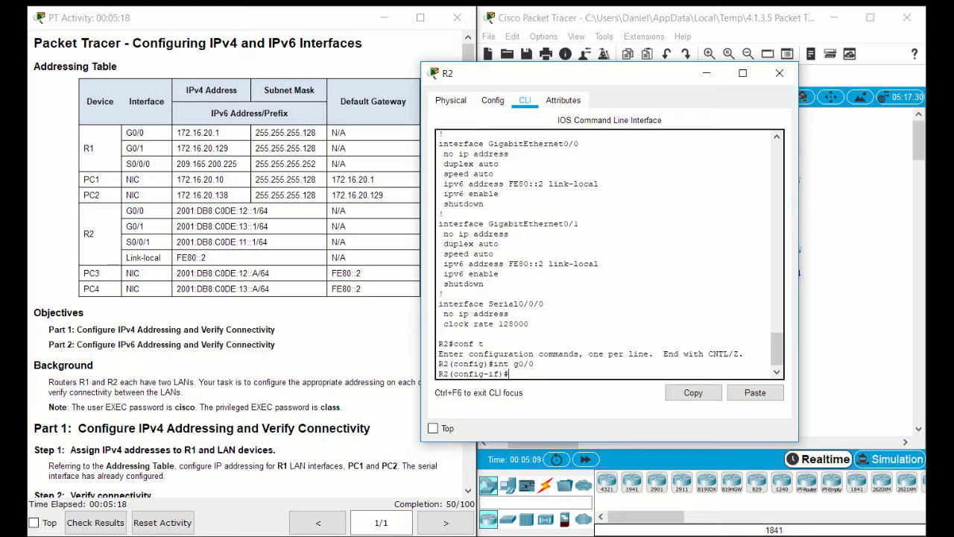
{"action": "type", "text": "ipv6 address "}
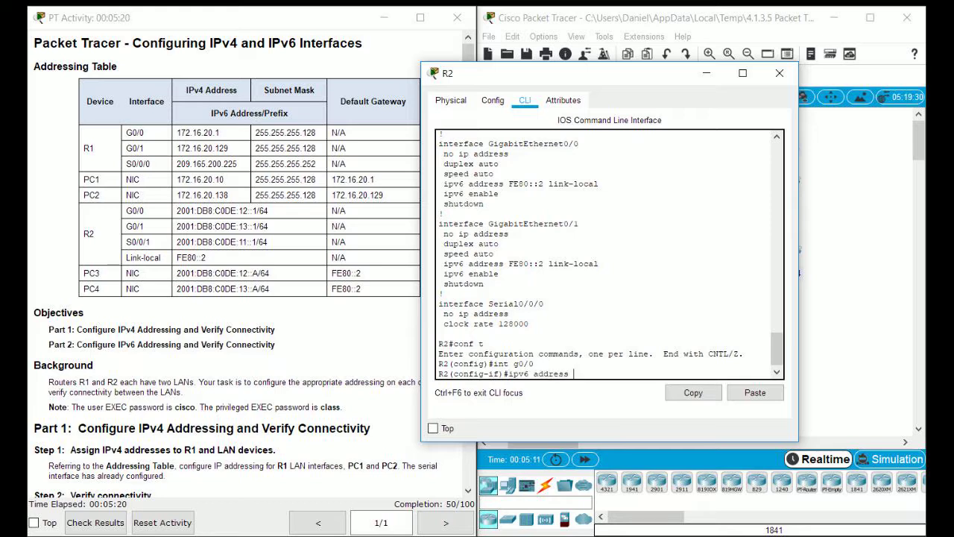
{"action": "type", "text": "2001:Db8:"}
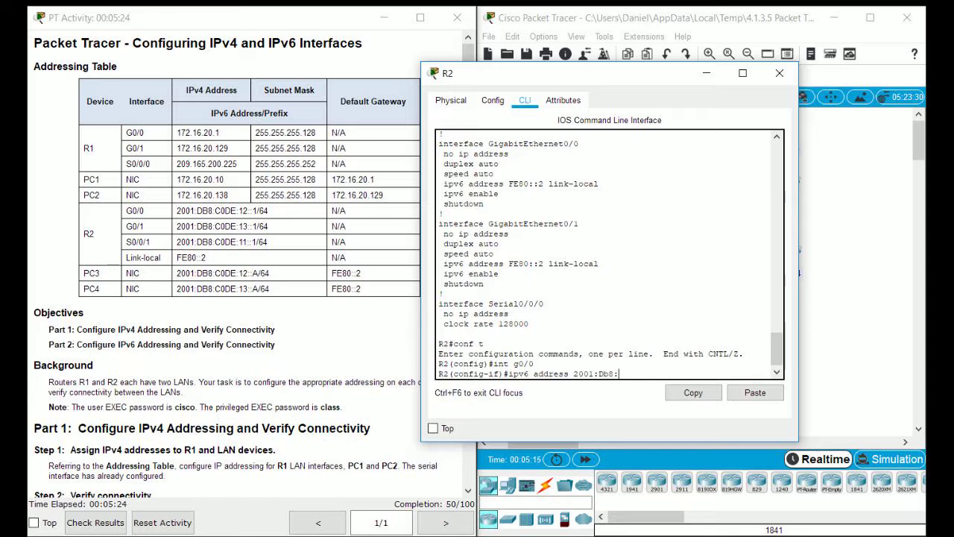
{"action": "type", "text": "C0DE:12::1/64"}
{"action": "key", "text": "Return"}
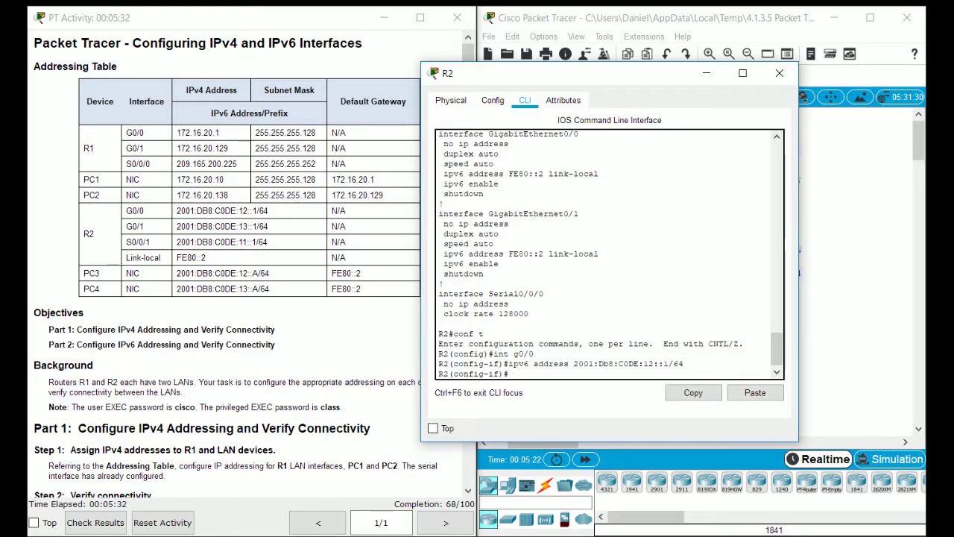
{"action": "type", "text": "no sh"}
{"action": "key", "text": "Return"}
Assign G0/1 IPv6 address 2001:DB8:C0DE:13::1/64 and bring it up.
{"action": "type", "text": "int g"}
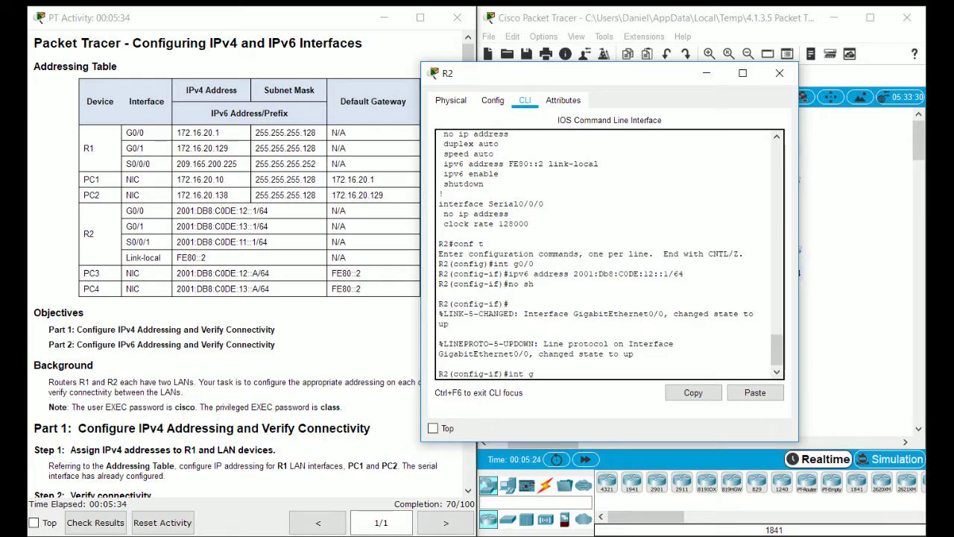
{"action": "type", "text": "0/1"}
{"action": "key", "text": "Return"}
{"action": "type", "text": "ipv6 address 200"}
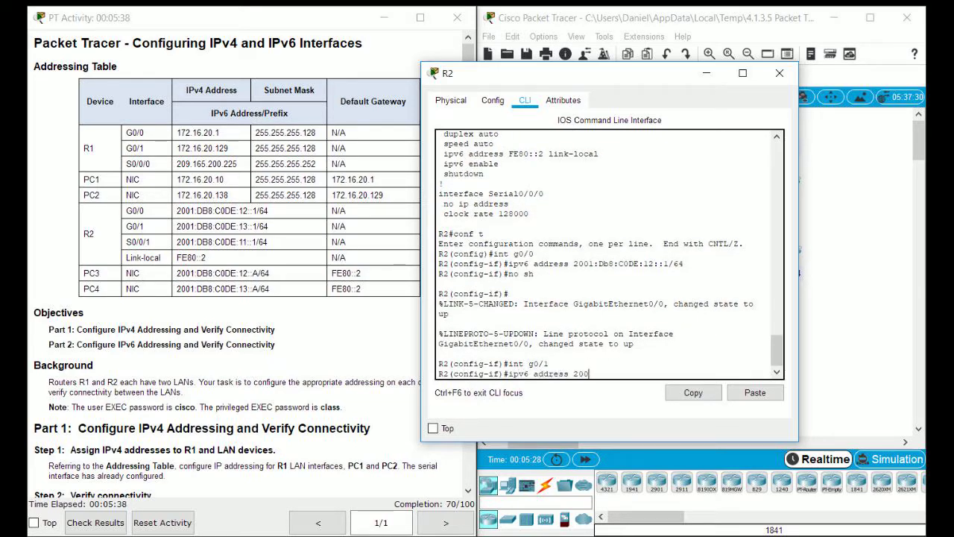
{"action": "type", "text": "1:Db8:C0DE:12"}
{"action": "type", "text": "::1/64"}
{"action": "key", "text": "Return"}
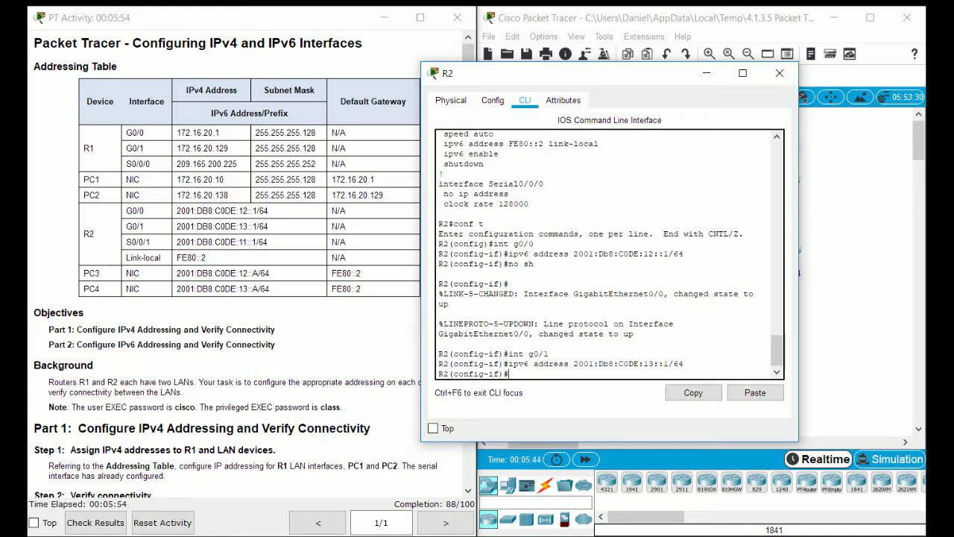
{"action": "key", "text": "Up"}
{"action": "key", "text": "BackSpace"}
{"action": "key", "text": "BackSpace"}
{"action": "key", "text": "BackSpace"}
{"action": "type", "text": "?"}
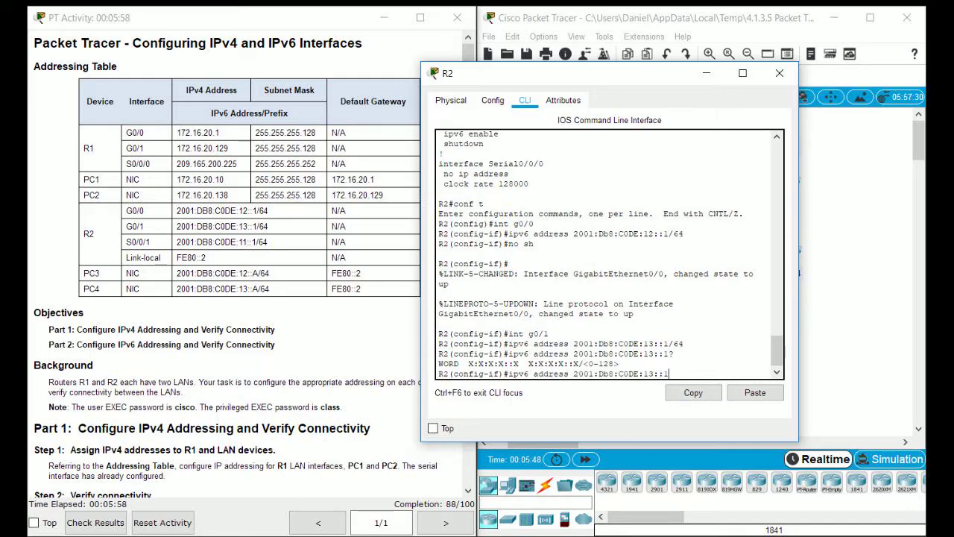
{"action": "left_click", "coordinate": [779, 73]}
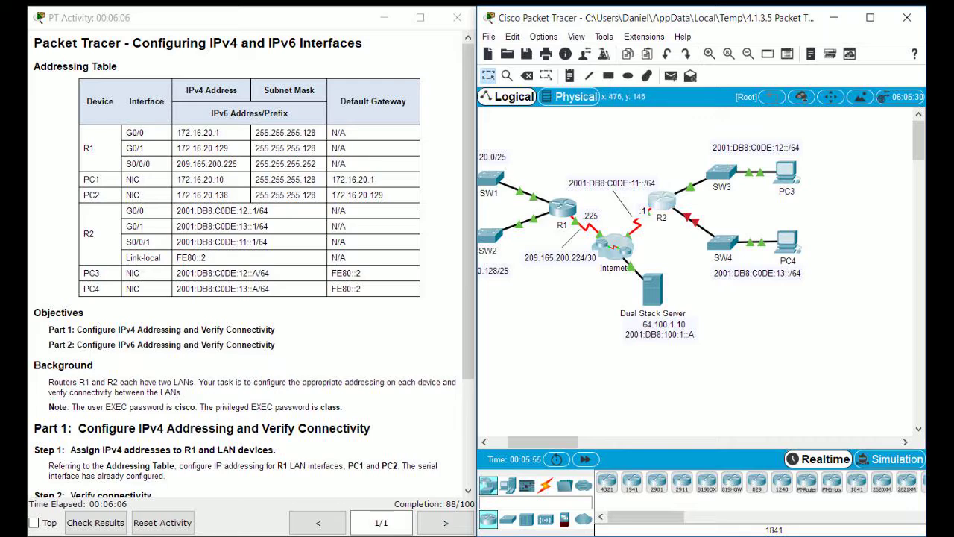
{"action": "left_click", "coordinate": [661, 201]}
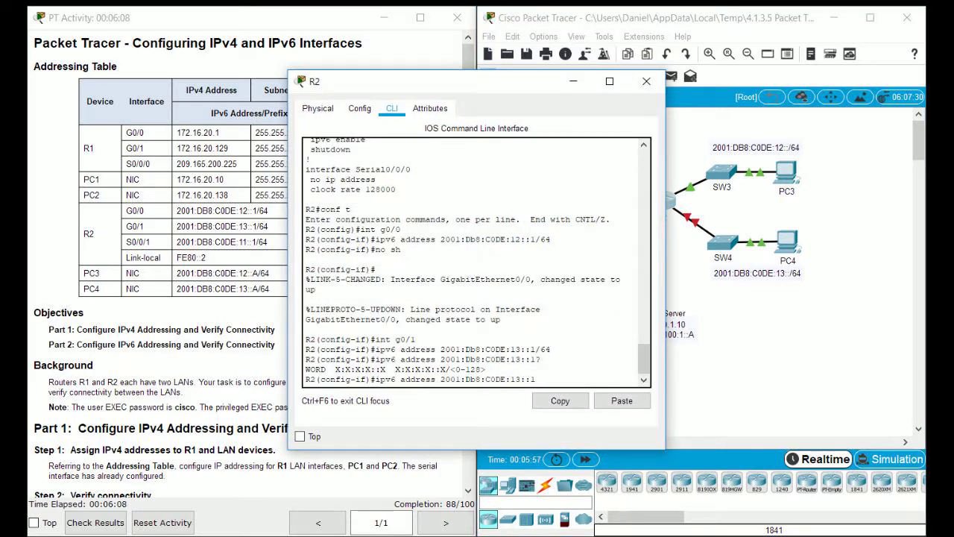
{"action": "type", "text": "4"}
{"action": "key", "text": "Return"}
{"action": "type", "text": "no sh"}
{"action": "key", "text": "Return"}
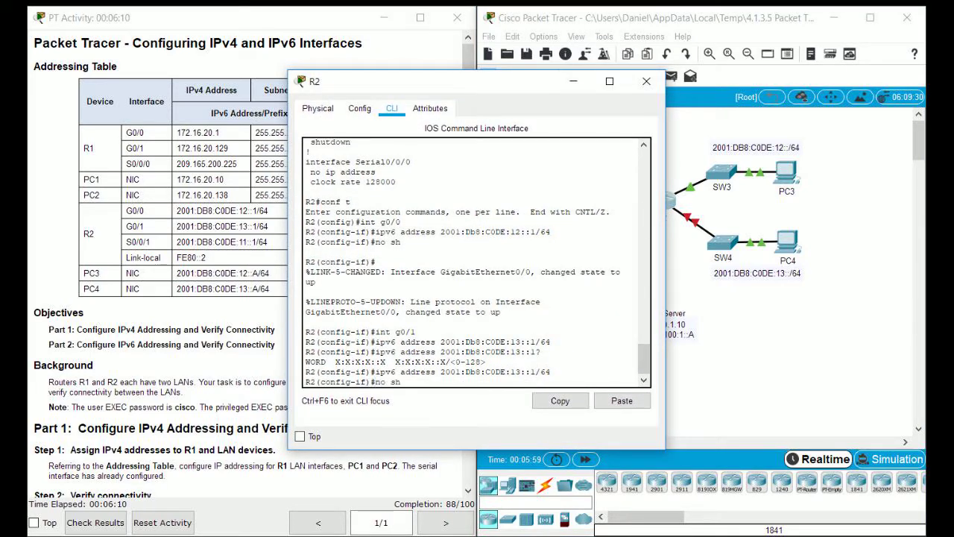
{"action": "key", "text": "Return"}
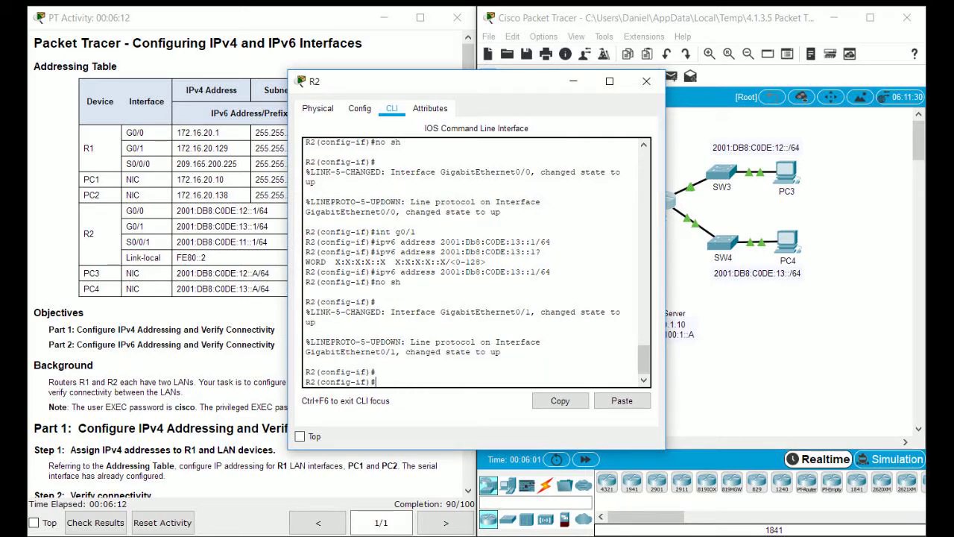
Close R2, open PC3's IP configuration and set its IPv6 gateway to FE80::2.
{"action": "left_click", "coordinate": [647, 81]}
{"action": "left_click", "coordinate": [786, 173]}
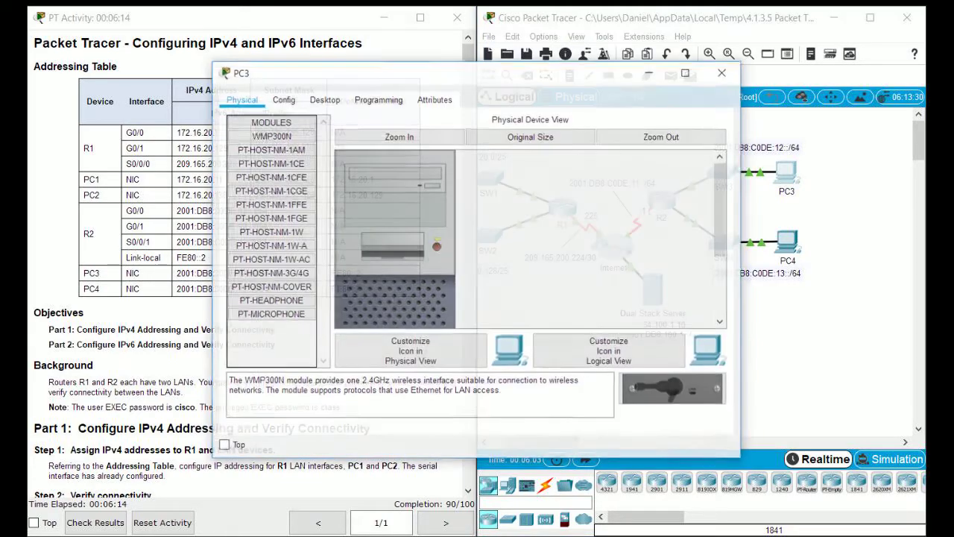
{"action": "left_click_drag", "start_coordinate": [405, 85], "coordinate": [522, 82]}
{"action": "left_click", "coordinate": [443, 110]}
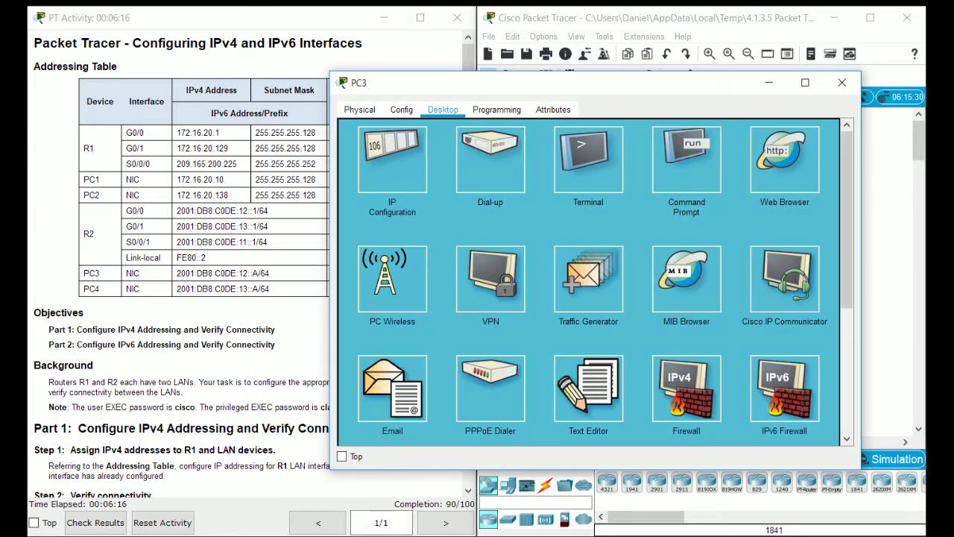
{"action": "left_click", "coordinate": [392, 161]}
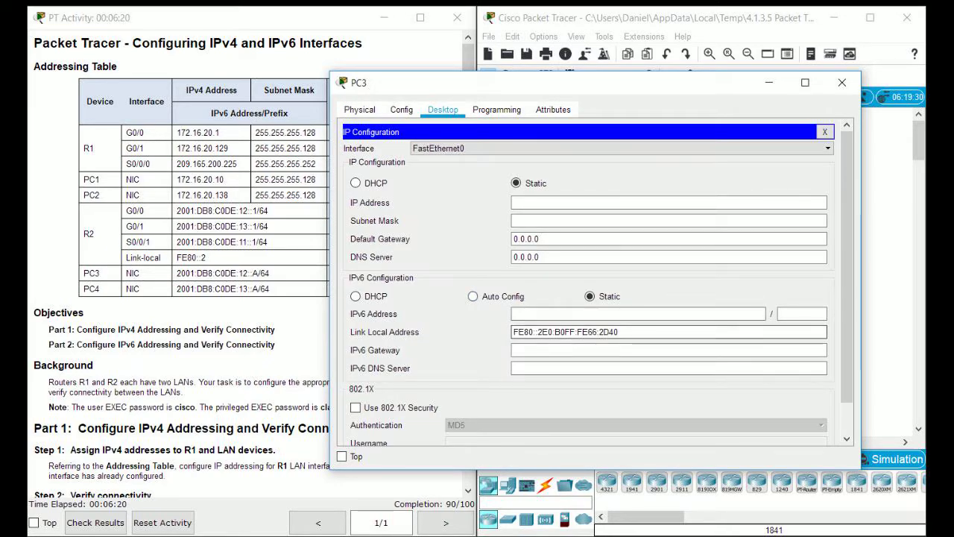
{"action": "left_click", "coordinate": [637, 314]}
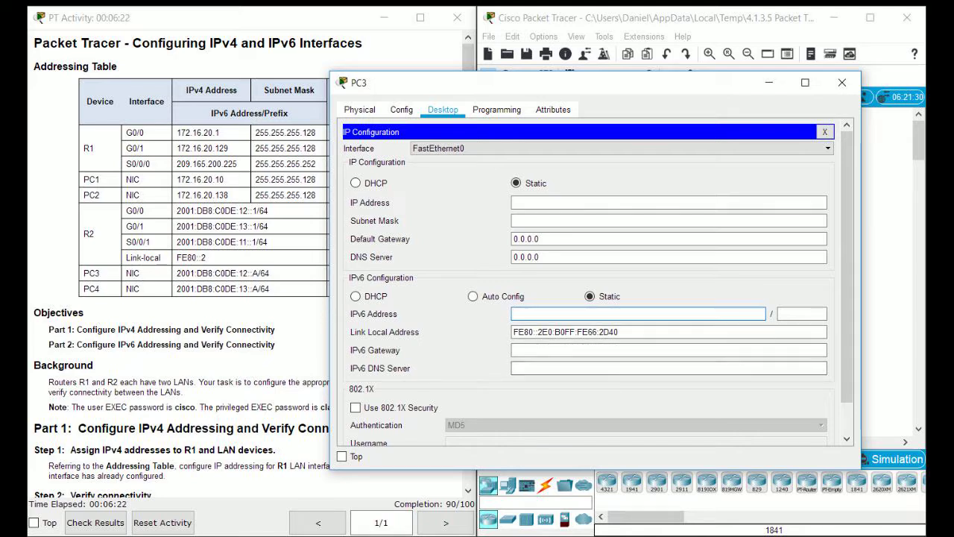
{"action": "mouse_move", "coordinate": [529, 332]}
{"action": "left_mouse_down"}
{"action": "mouse_move", "coordinate": [618, 332]}
{"action": "mouse_move", "coordinate": [513, 332]}
{"action": "left_mouse_up"}
{"action": "left_click", "coordinate": [522, 350]}
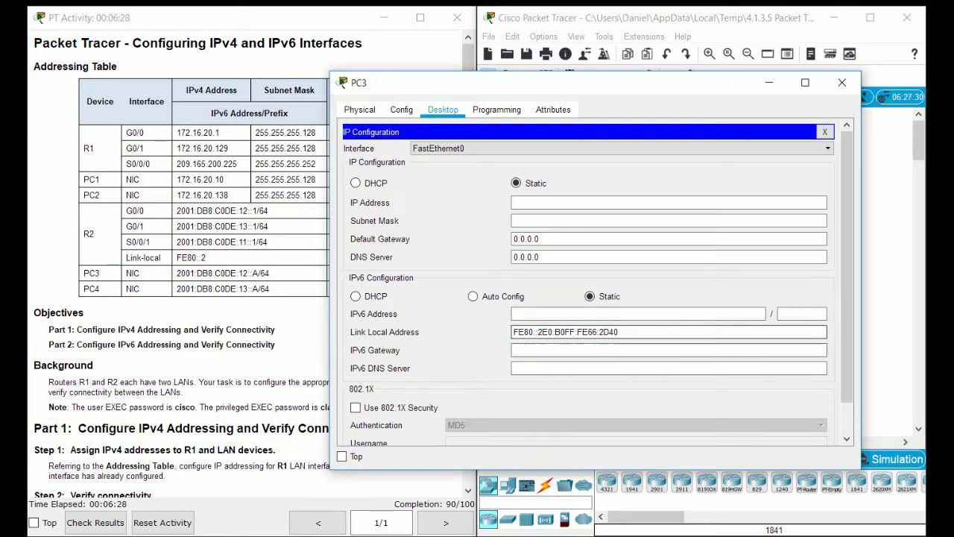
{"action": "left_click", "coordinate": [619, 331]}
{"action": "left_click_drag", "start_coordinate": [619, 332], "coordinate": [512, 332]}
{"action": "left_click", "coordinate": [522, 349]}
{"action": "type", "text": "FE80::2"}
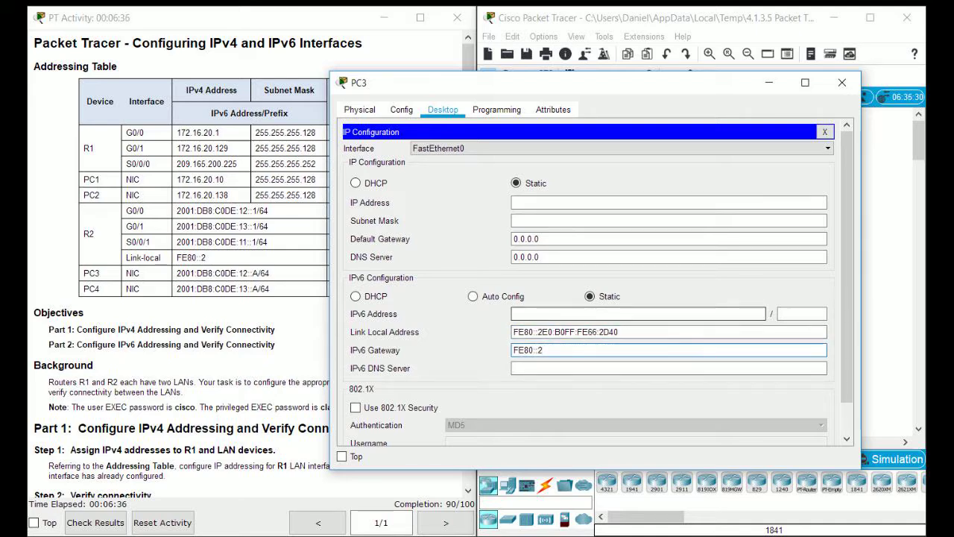
Give PC3 IPv6 address 2001:DB8:C0DE:12::A with prefix length 64, then close it.
{"action": "left_click_drag", "start_coordinate": [418, 82], "coordinate": [498, 76]}
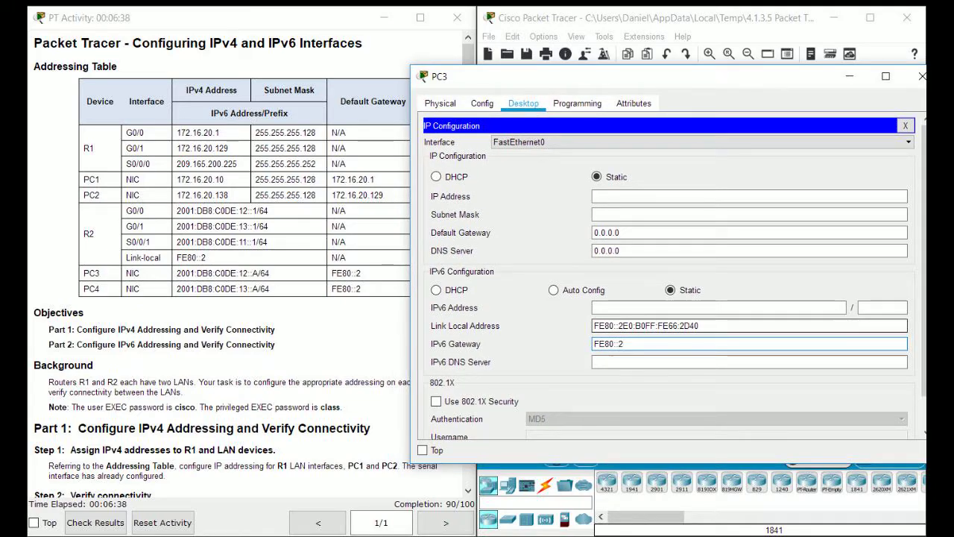
{"action": "left_click", "coordinate": [715, 307]}
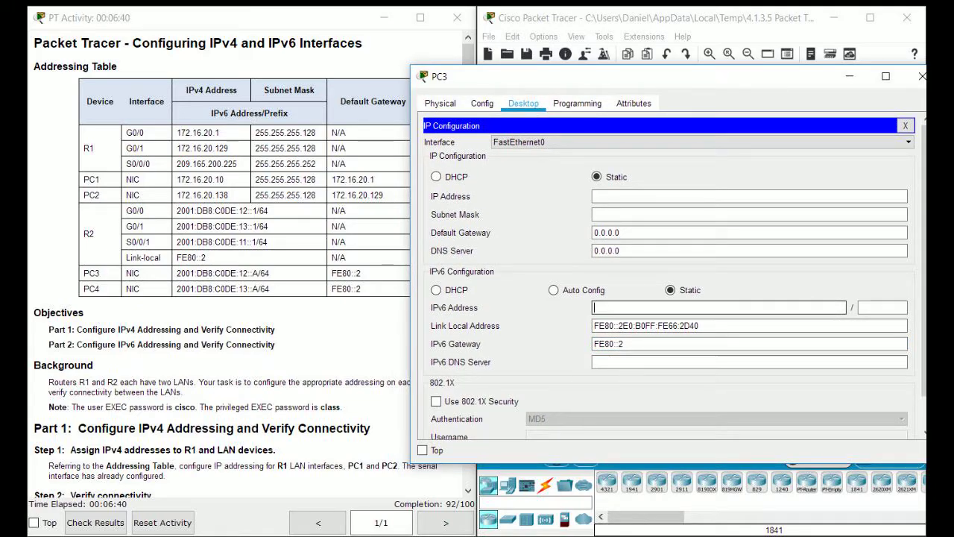
{"action": "type", "text": "2001:Db8:C"}
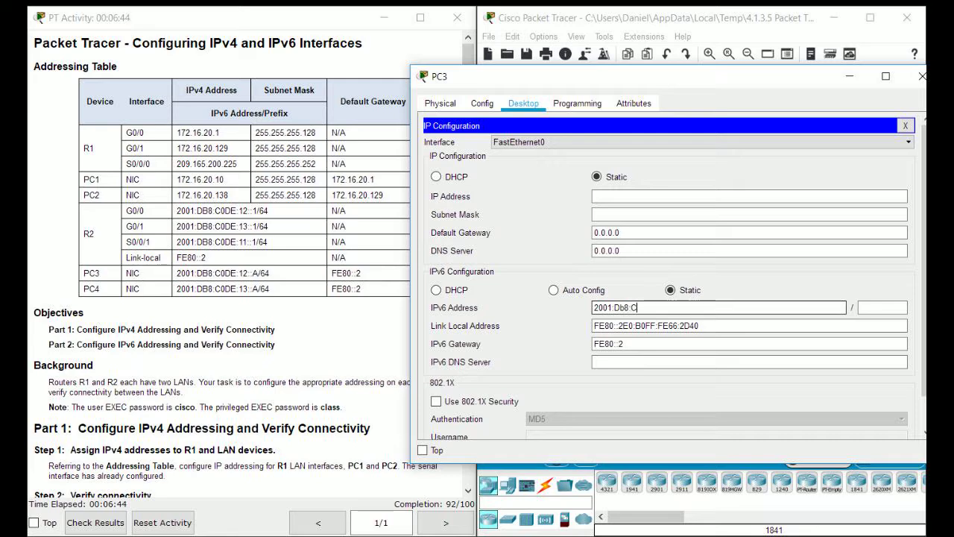
{"action": "type", "text": "0DE:12::A"}
{"action": "key", "text": "Tab"}
{"action": "type", "text": "64"}
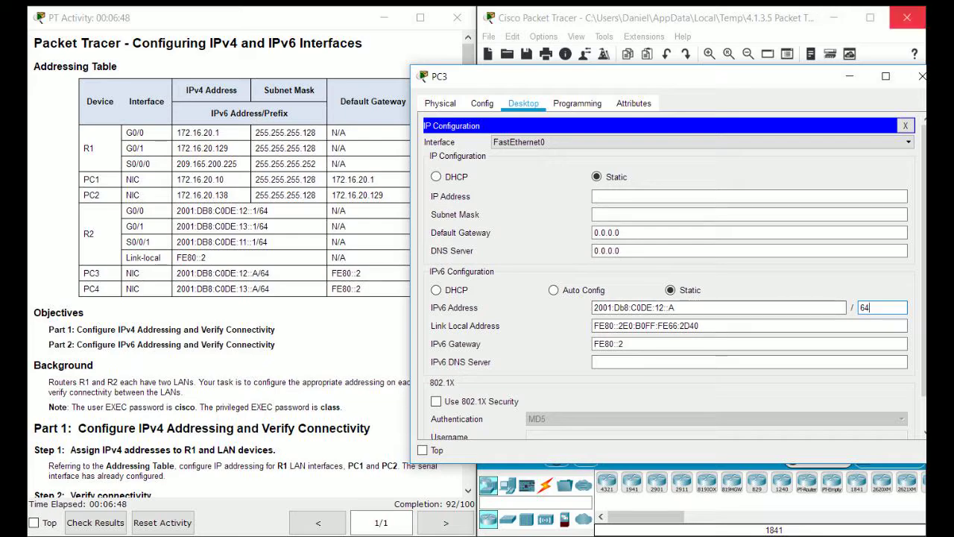
{"action": "left_click", "coordinate": [745, 214]}
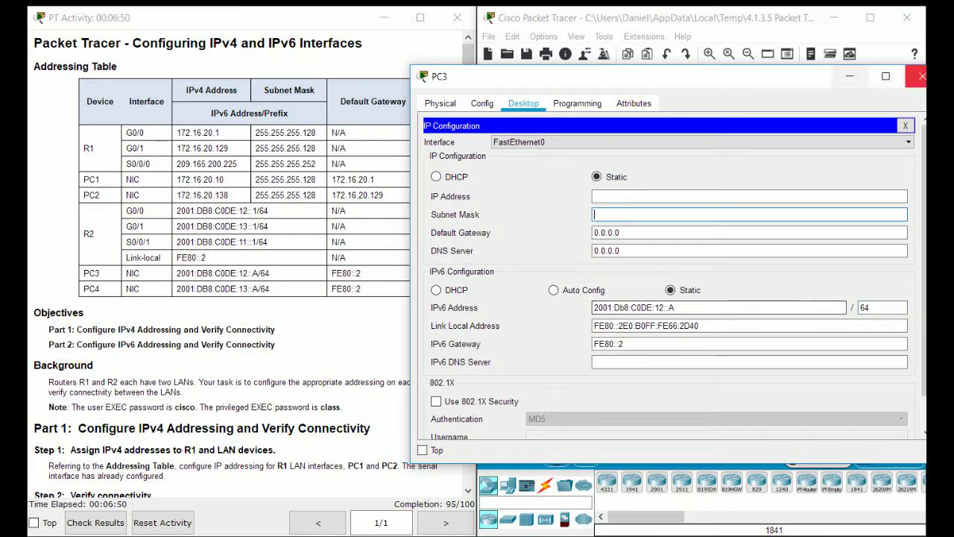
{"action": "left_click", "coordinate": [922, 76]}
Set PC4's IPv6 address to 2001:DB8:C0DE:13::A/64 with gateway FE80::2.
{"action": "left_click", "coordinate": [787, 240]}
{"action": "left_click", "coordinate": [485, 89]}
{"action": "left_click", "coordinate": [434, 130]}
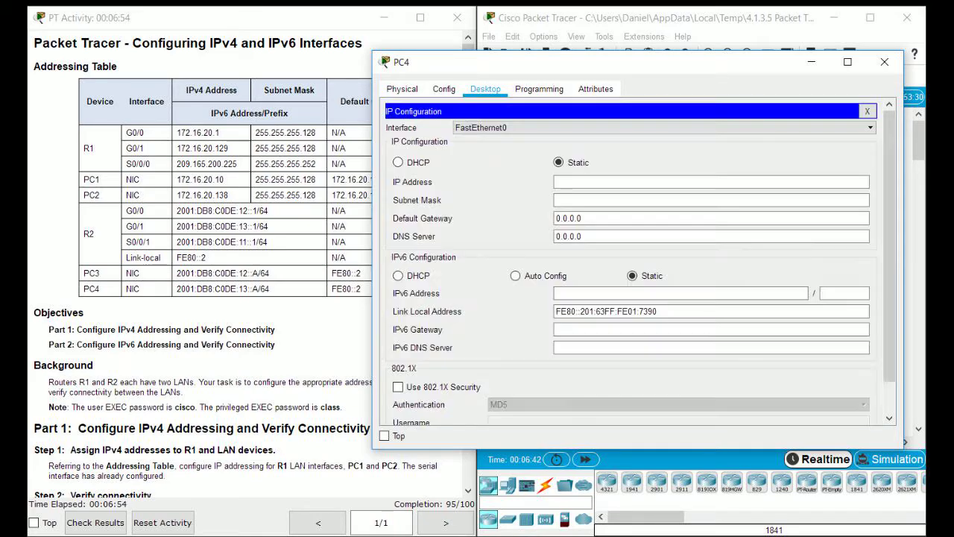
{"action": "left_click", "coordinate": [596, 293]}
{"action": "type", "text": "2001:DB8:C0de"}
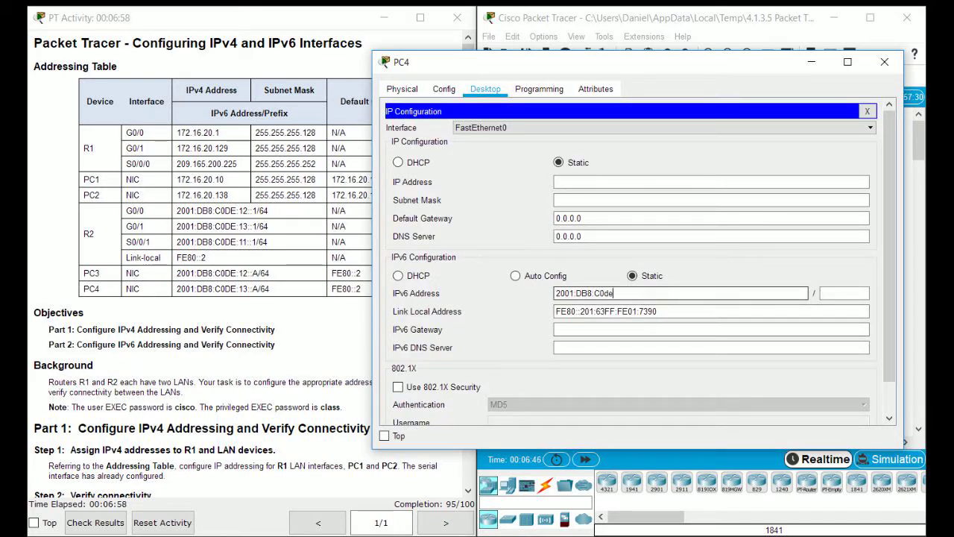
{"action": "type", "text": ":13::a"}
{"action": "key", "text": "Tab"}
{"action": "type", "text": "64"}
{"action": "key", "text": "Tab"}
{"action": "key", "text": "Tab"}
{"action": "type", "text": "FE80::"}
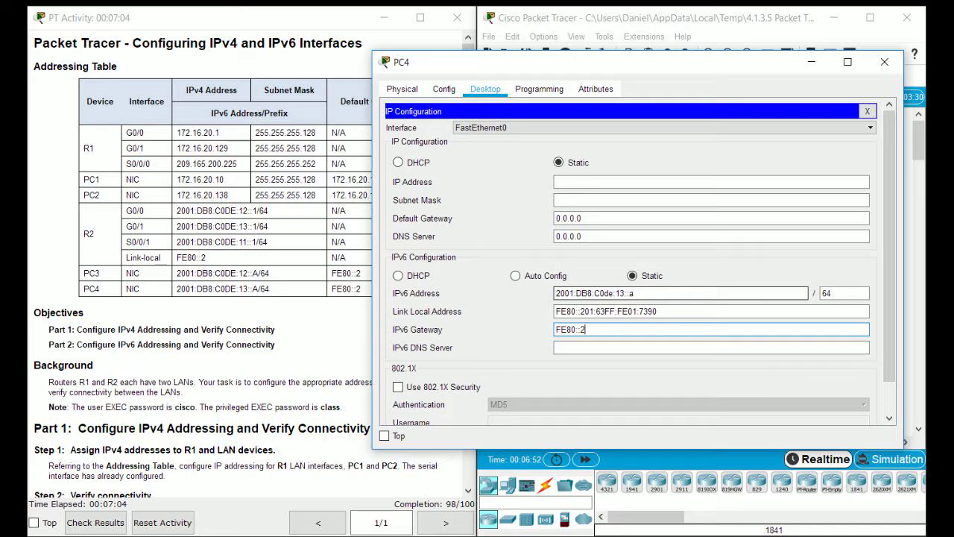
{"action": "left_click", "coordinate": [633, 293]}
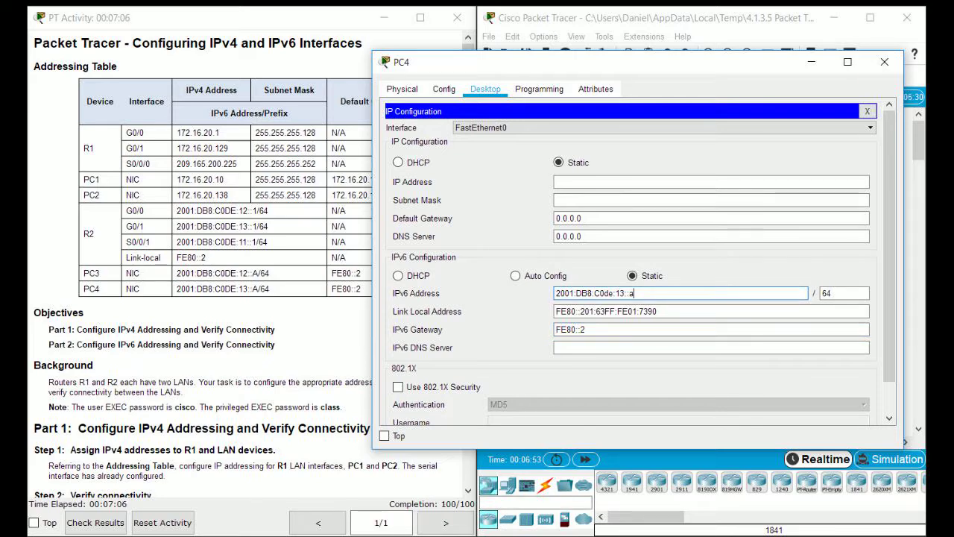
Close PC4's window and scroll the workspace back to show PC1 and PC2.
{"action": "left_click", "coordinate": [884, 62]}
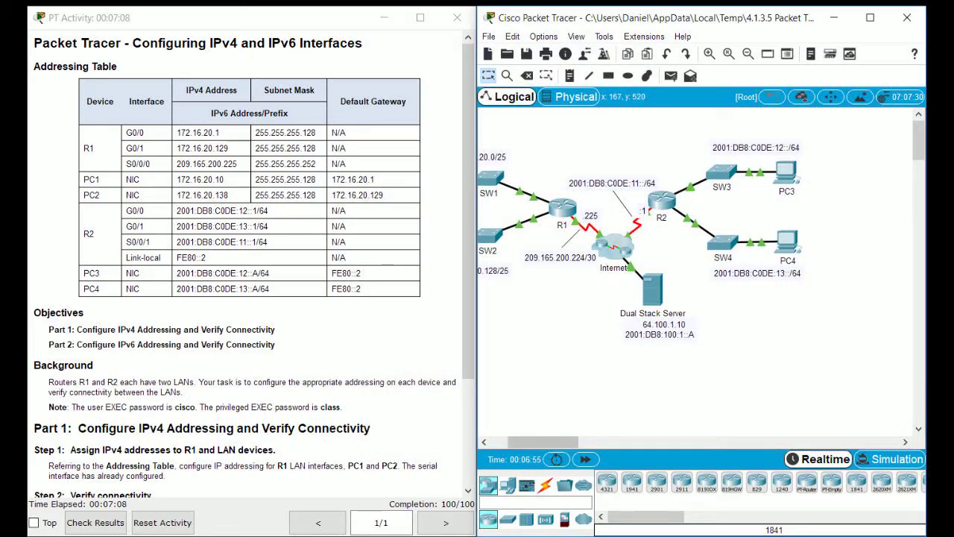
{"action": "scroll", "coordinate": [246, 261], "scroll_direction": "down", "scroll_amount": 3}
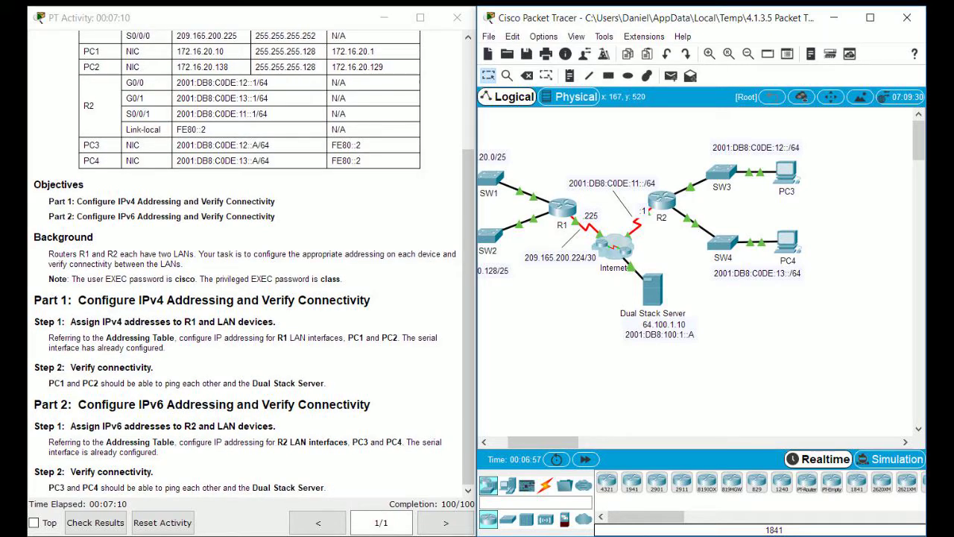
{"action": "scroll", "coordinate": [246, 261], "scroll_direction": "up", "scroll_amount": 3}
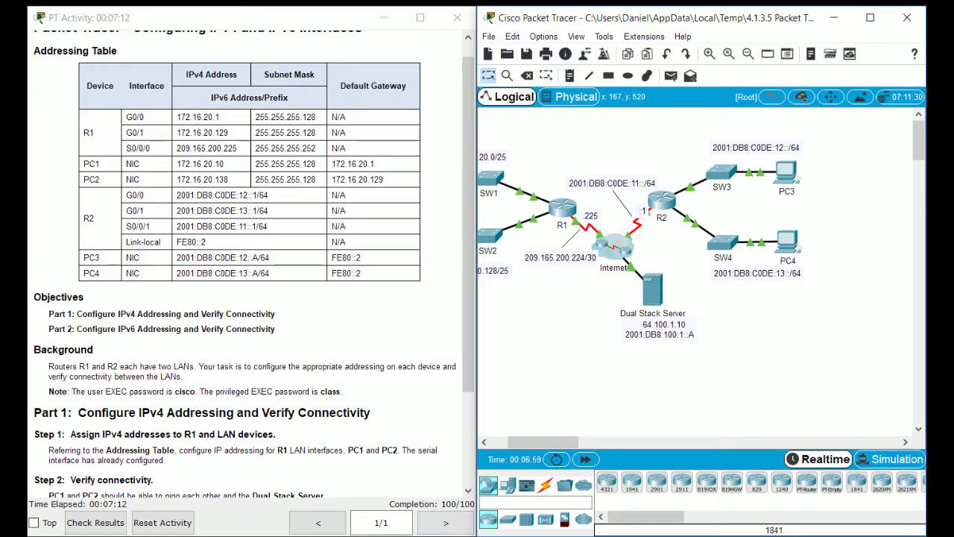
{"action": "scroll", "coordinate": [246, 261], "scroll_direction": "up", "scroll_amount": 1}
{"action": "scroll", "coordinate": [701, 269], "scroll_direction": "left", "scroll_amount": 5}
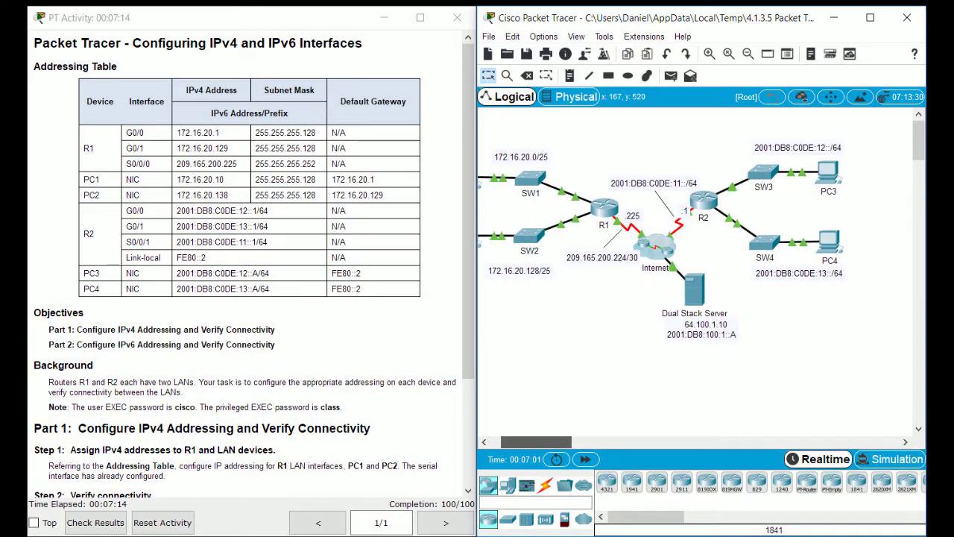